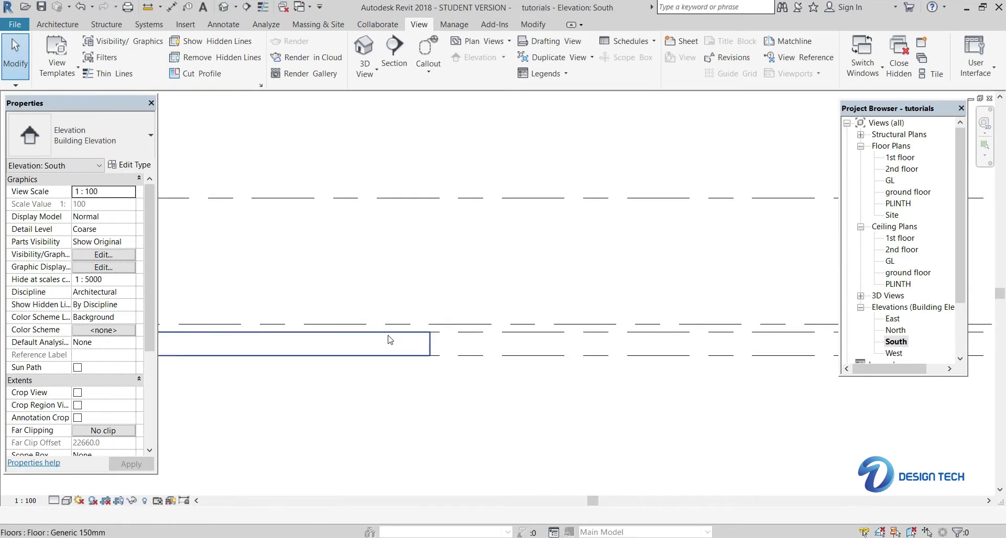
Step: Open the PLINTH floor plan and zoom in on its Generic 150mm rectangular outline
{"action": "double_click", "coordinate": [897, 204]}
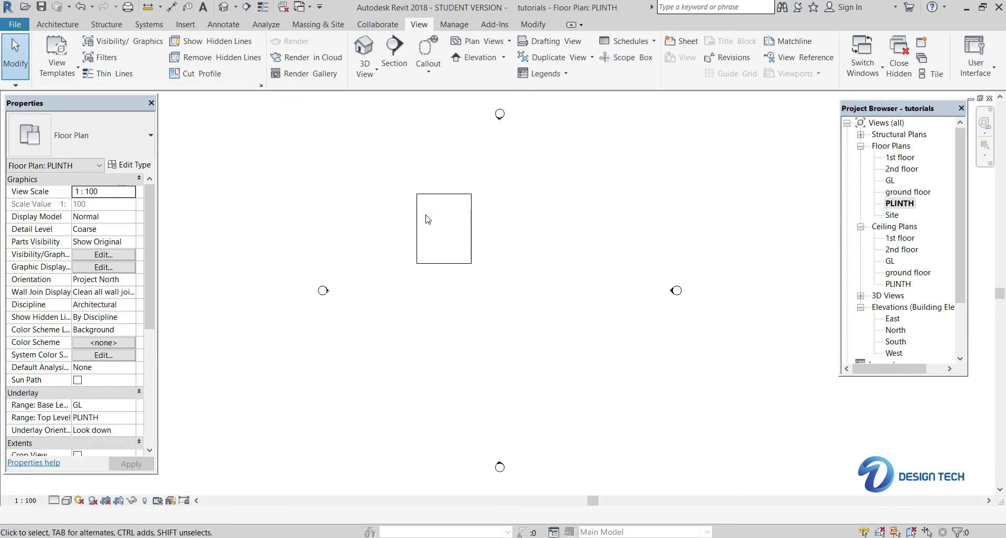
{"action": "scroll", "coordinate": [429, 218], "scroll_direction": "up", "scroll_amount": 2}
{"action": "middle_click_drag", "start_coordinate": [437, 218], "coordinate": [469, 279]}
{"action": "scroll", "coordinate": [475, 286], "scroll_direction": "up", "scroll_amount": 1}
{"action": "scroll", "coordinate": [476, 284], "scroll_direction": "up", "scroll_amount": 1}
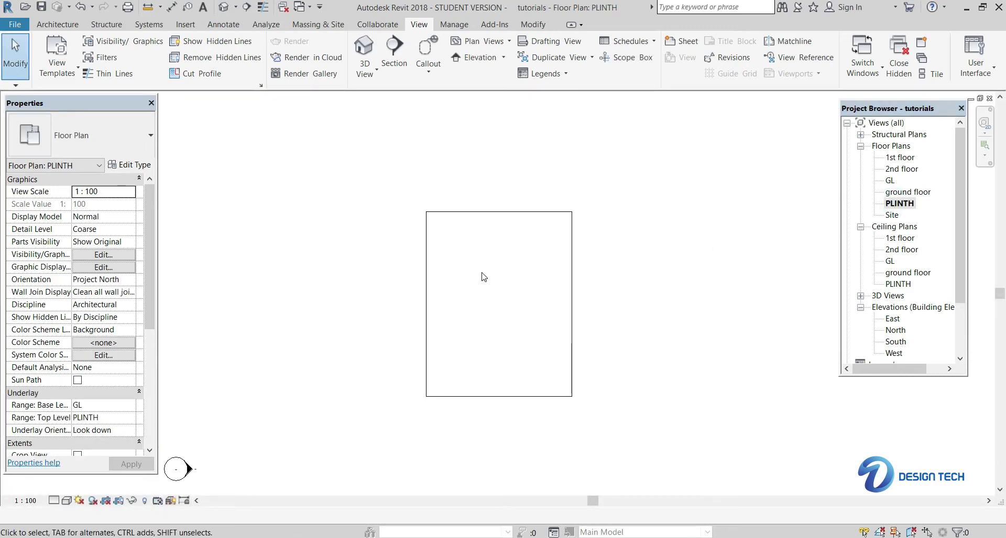
{"action": "scroll", "coordinate": [485, 279], "scroll_direction": "up", "scroll_amount": 1}
{"action": "middle_click_drag", "start_coordinate": [499, 309], "coordinate": [507, 282]}
{"action": "scroll", "coordinate": [507, 282], "scroll_direction": "up", "scroll_amount": 1}
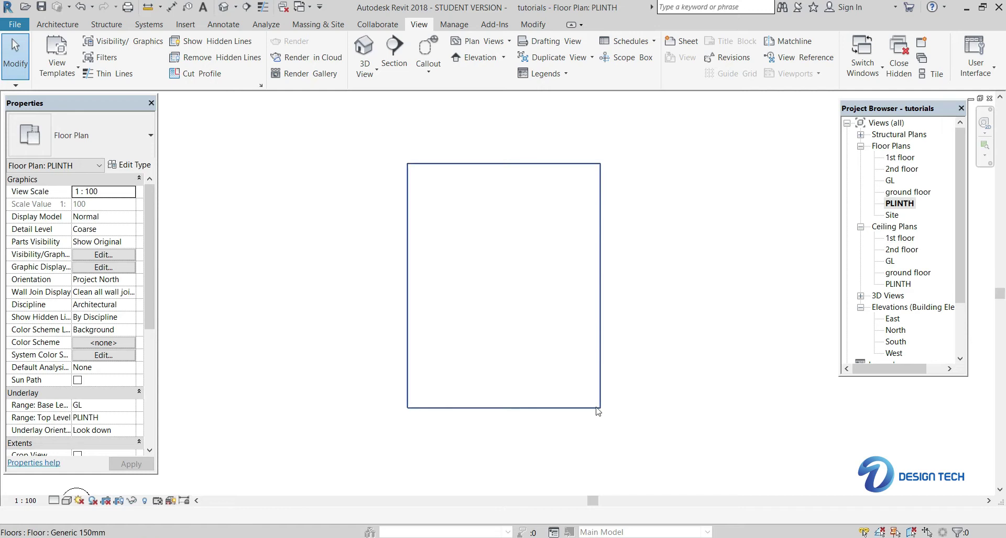
Step: Choose the Generic - 200mm wall type with Top Constraint set to Up to level: 1st floor
{"action": "left_click", "coordinate": [69, 27]}
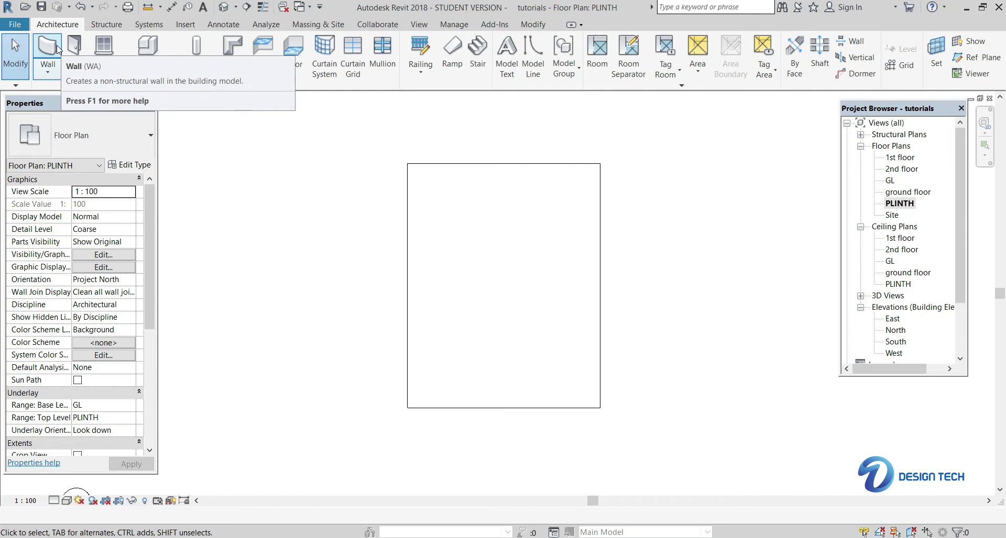
{"action": "left_click", "coordinate": [54, 50]}
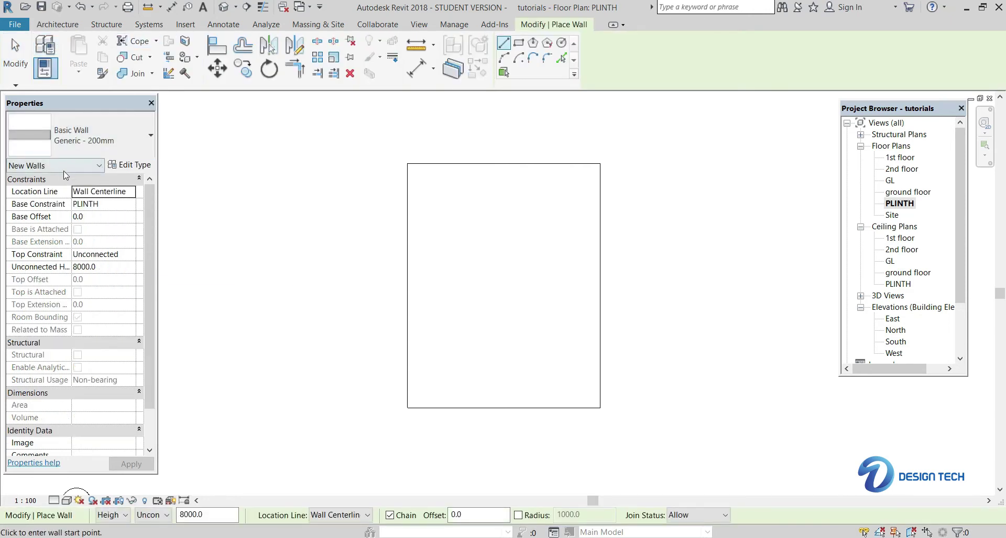
{"action": "left_click", "coordinate": [150, 140]}
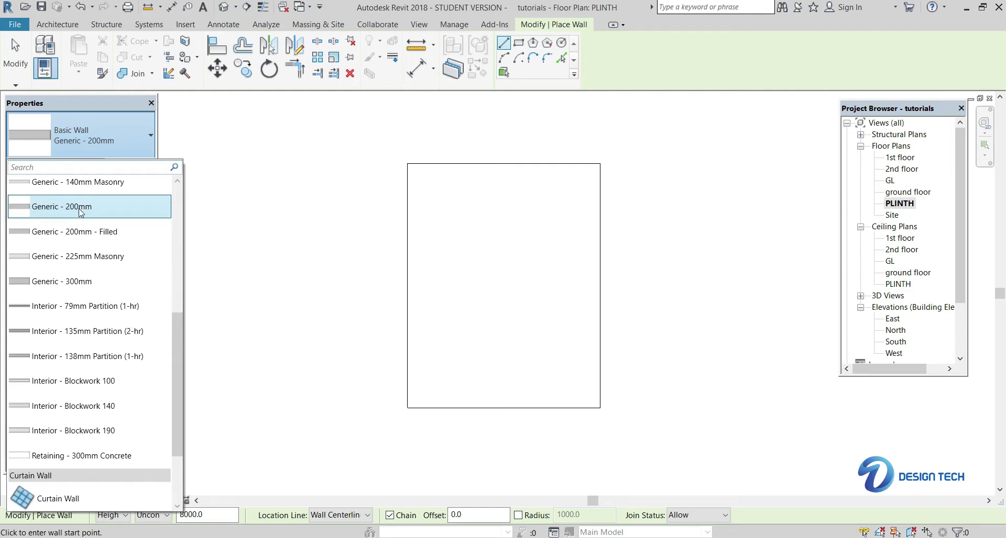
{"action": "left_click", "coordinate": [79, 209]}
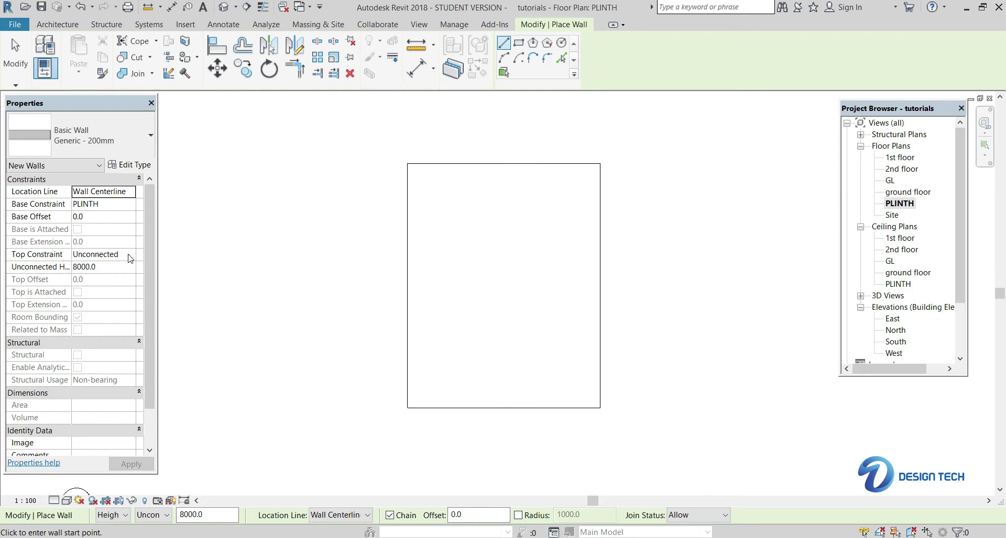
{"action": "left_click", "coordinate": [129, 256]}
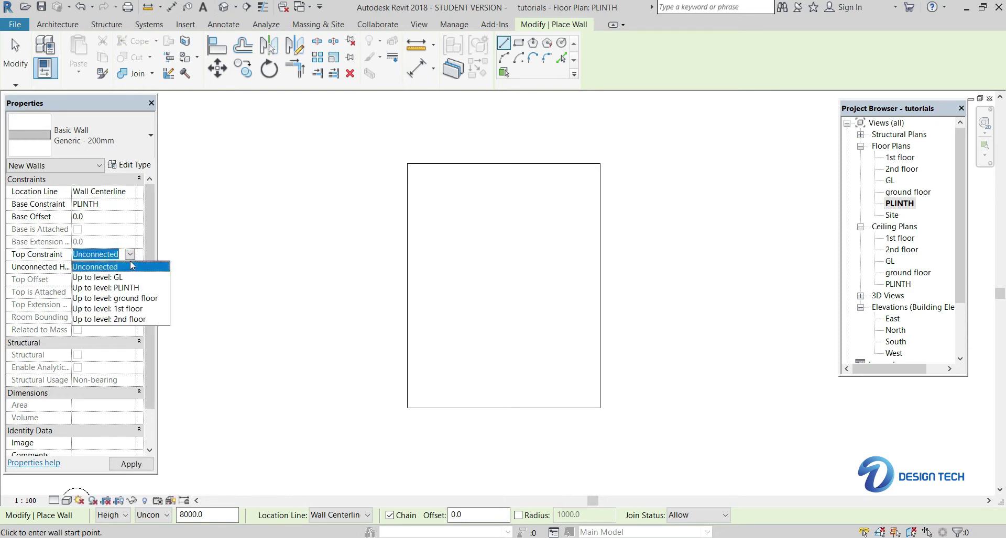
{"action": "left_click", "coordinate": [123, 311]}
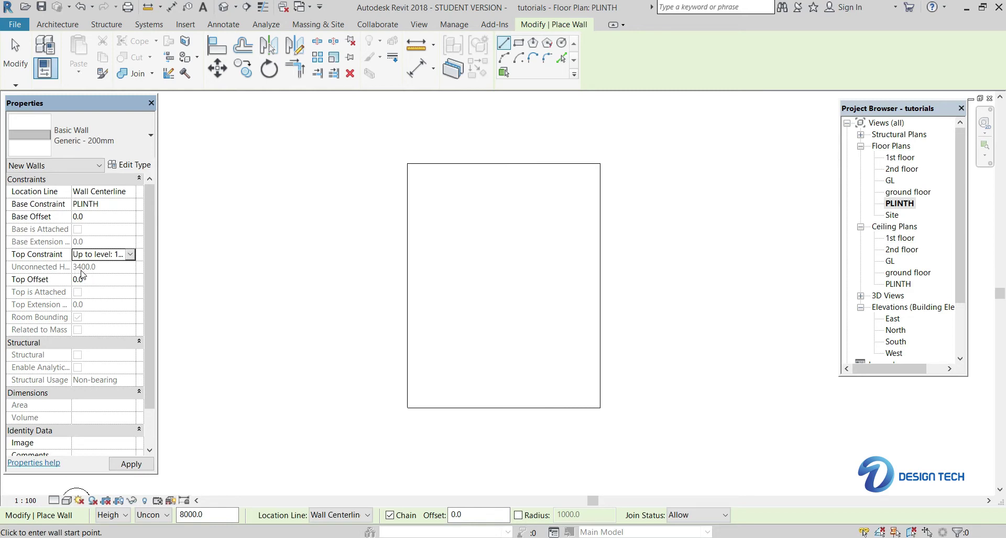
Step: Apply the wall settings and draw a 7540 mm wall rightward from the outline's top-left corner
{"action": "left_click", "coordinate": [131, 464]}
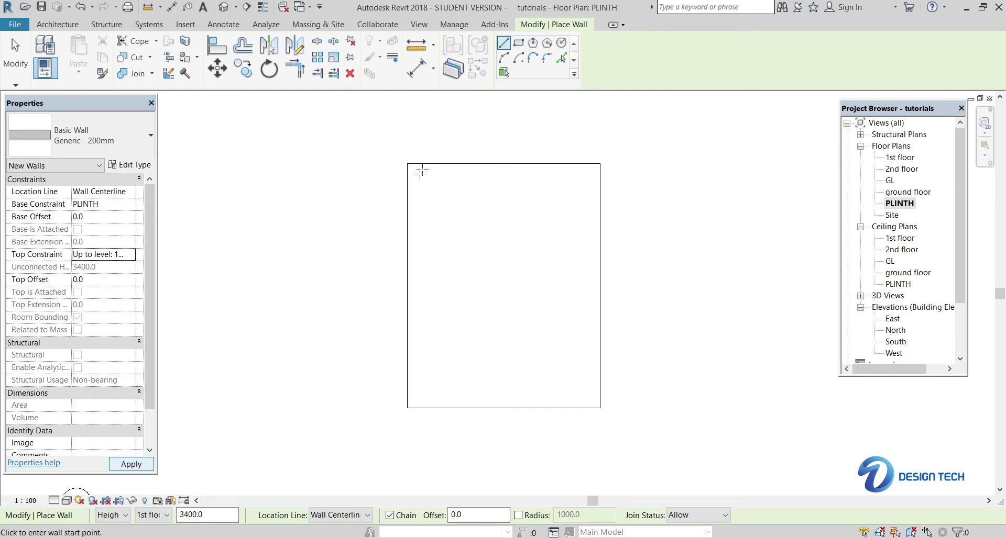
{"action": "scroll", "coordinate": [431, 187], "scroll_direction": "up", "scroll_amount": 3}
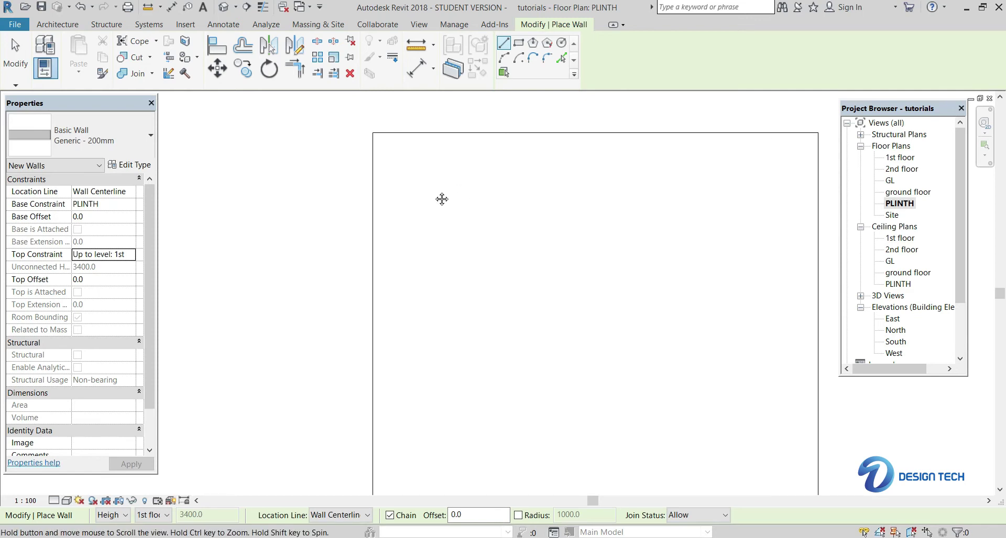
{"action": "middle_click_drag", "start_coordinate": [442, 199], "coordinate": [320, 178]}
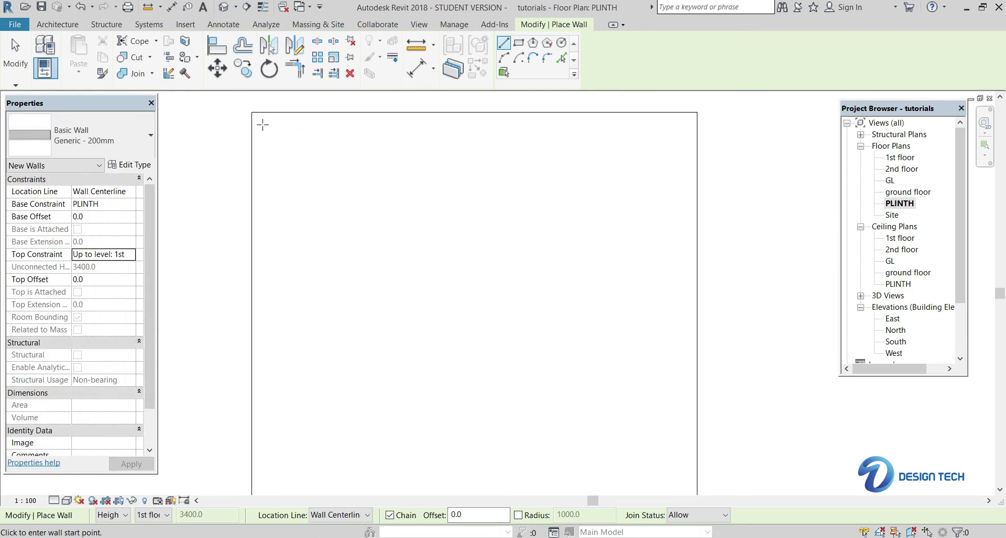
{"action": "left_click", "coordinate": [263, 126]}
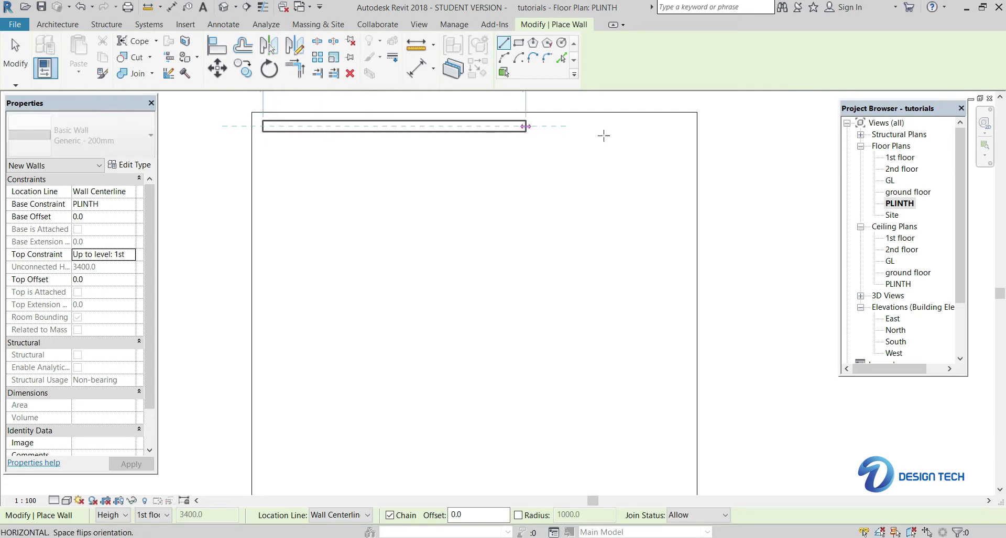
{"action": "middle_click_drag", "start_coordinate": [613, 154], "coordinate": [593, 181]}
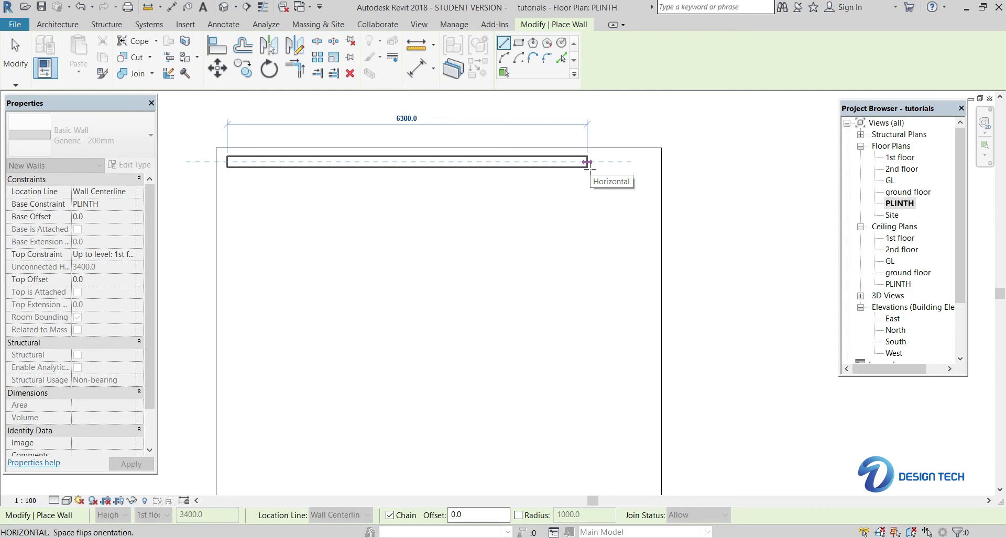
{"action": "type", "text": "7"}
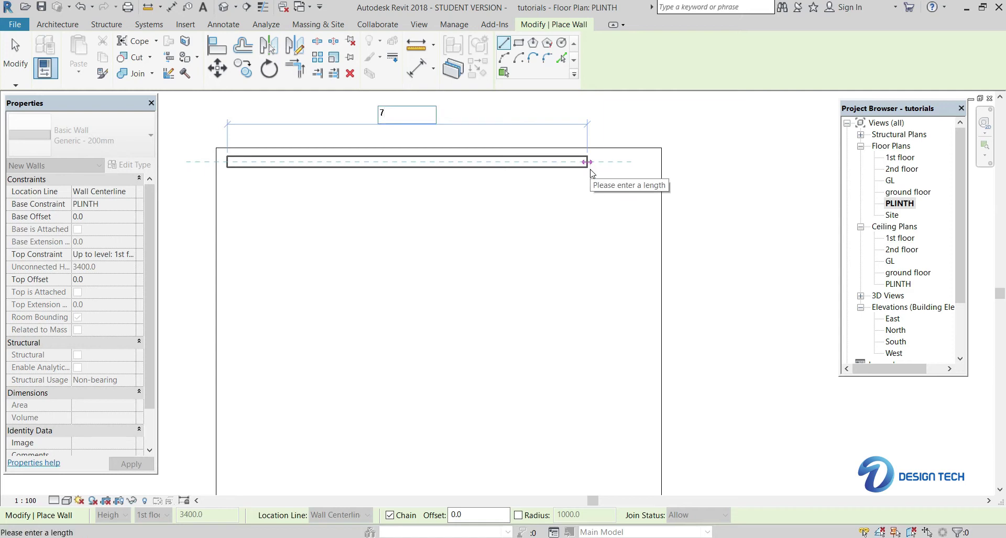
{"action": "type", "text": "540"}
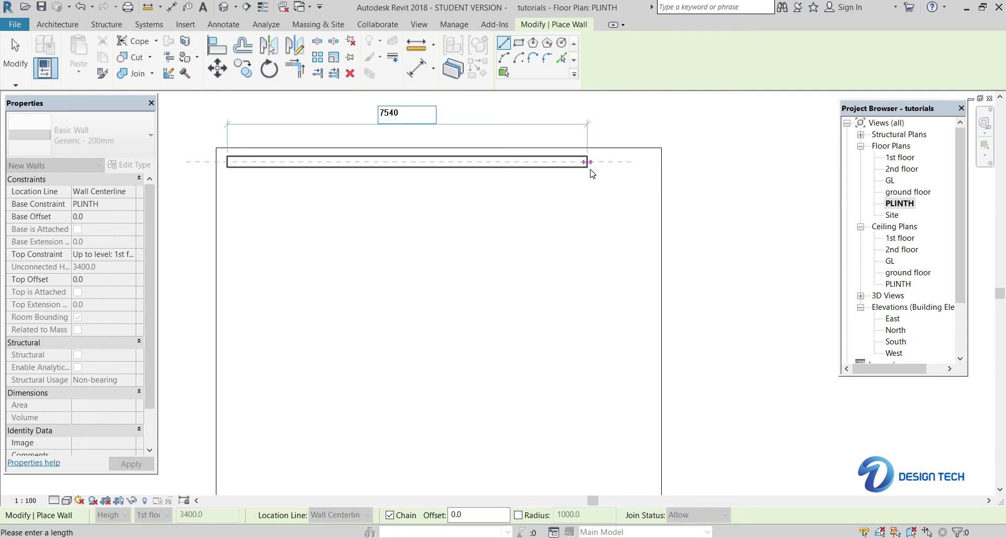
{"action": "key", "text": "Return"}
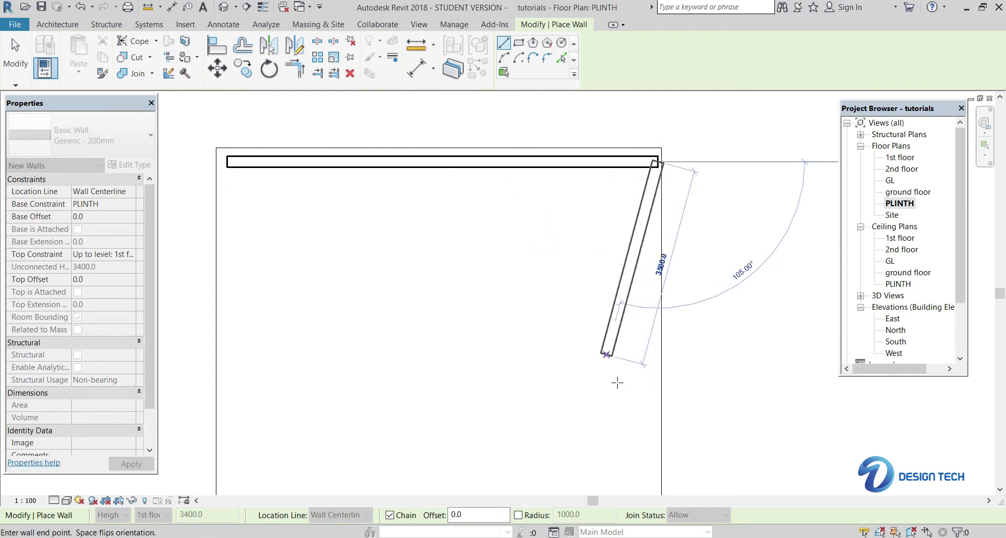
Step: Continue with a 9600 mm wall straight down the outline's right side
{"action": "middle_click_drag", "start_coordinate": [653, 459], "coordinate": [638, 403]}
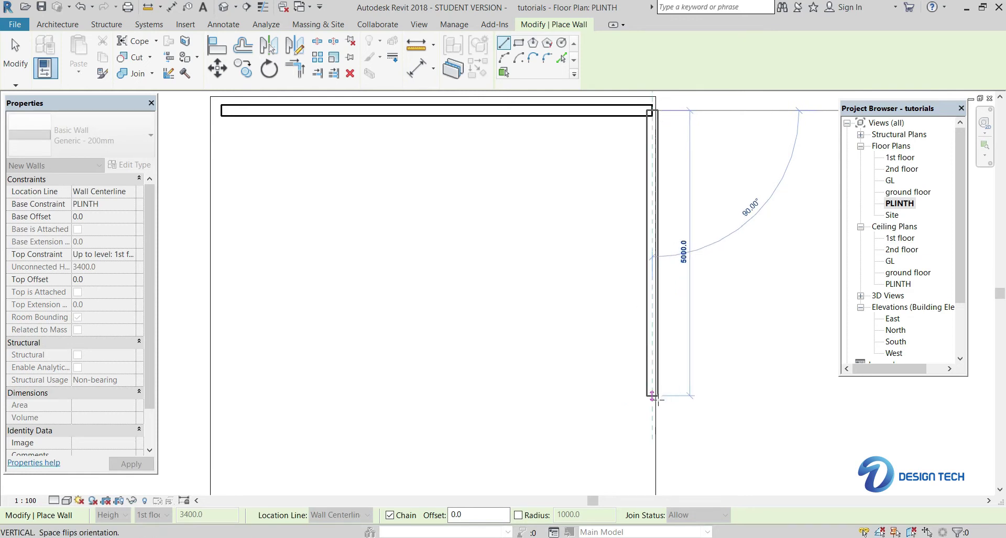
{"action": "middle_click_drag", "start_coordinate": [653, 444], "coordinate": [653, 397]}
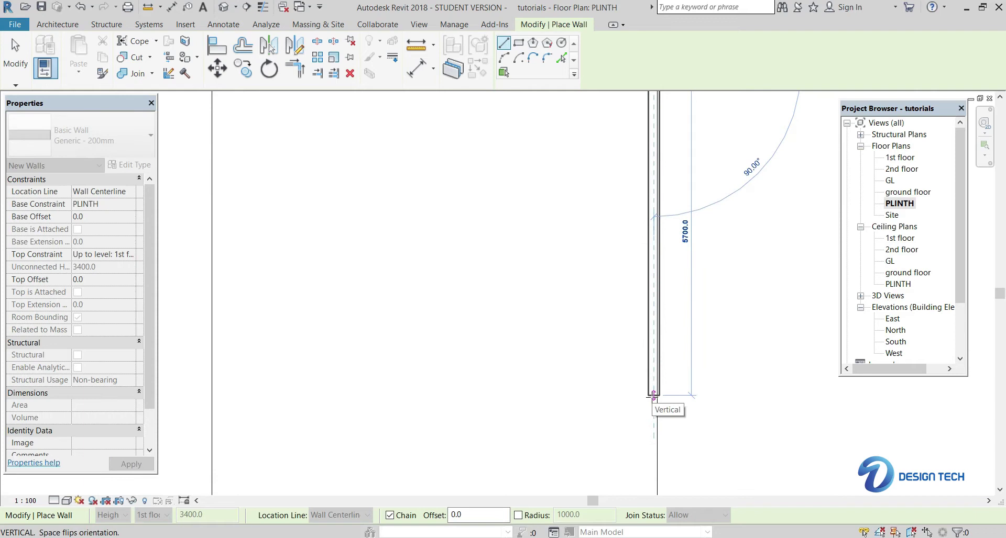
{"action": "type", "text": "9600"}
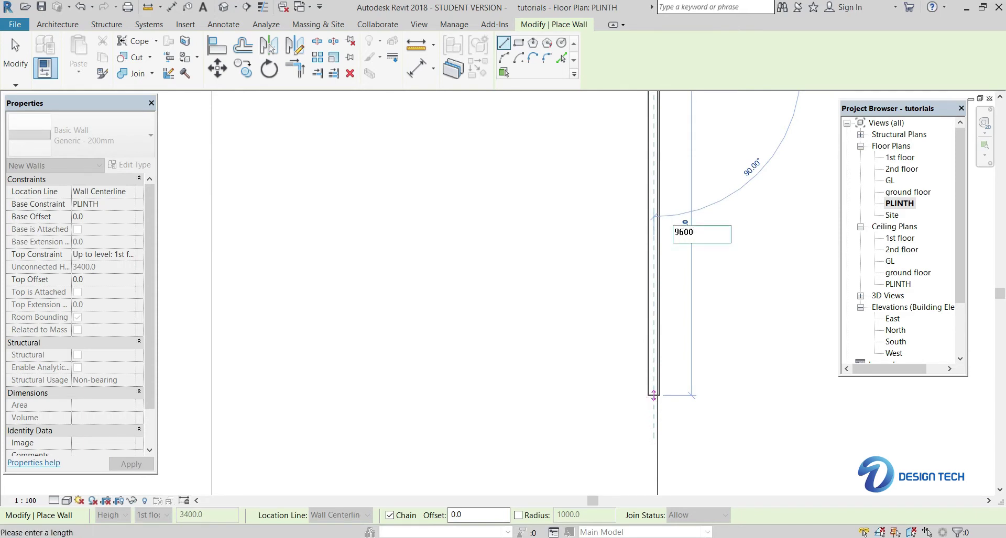
{"action": "key", "text": "Return"}
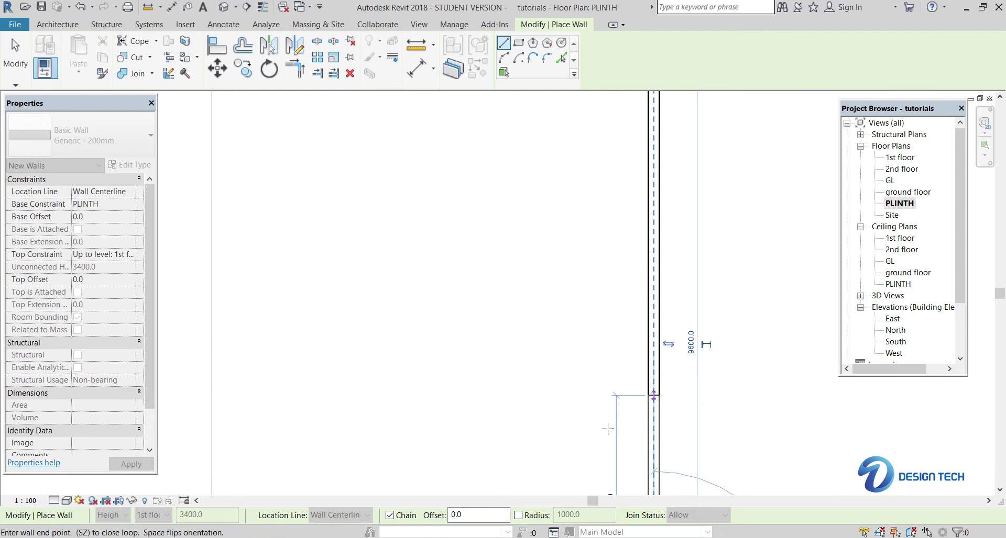
Step: Draw the bottom wall to the lower-left corner and close the loop at the top-left start point
{"action": "scroll", "coordinate": [649, 398], "scroll_direction": "down", "scroll_amount": 2}
{"action": "middle_click_drag", "start_coordinate": [636, 326], "coordinate": [666, 321]}
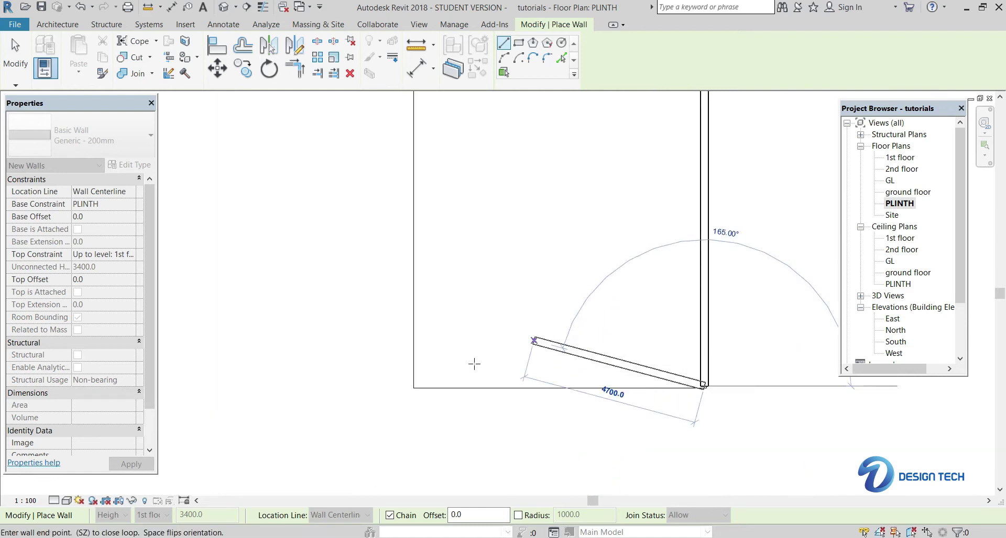
{"action": "scroll", "coordinate": [432, 384], "scroll_direction": "down", "scroll_amount": 1}
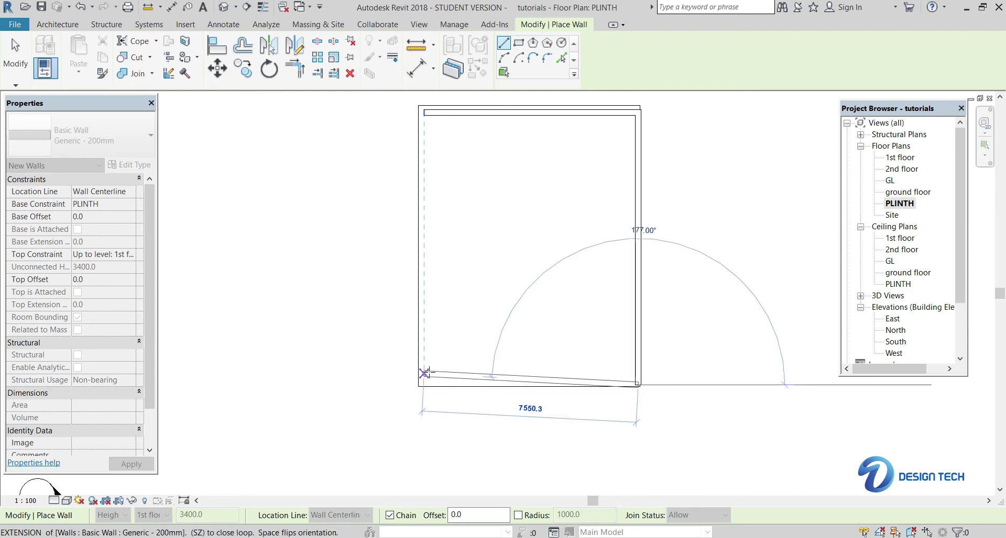
{"action": "left_click", "coordinate": [424, 384]}
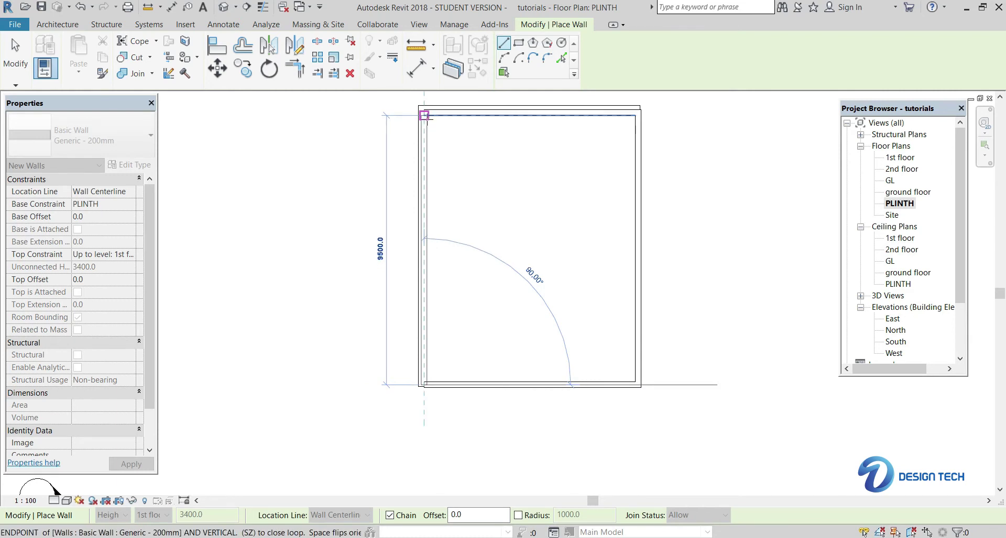
{"action": "left_click", "coordinate": [424, 112]}
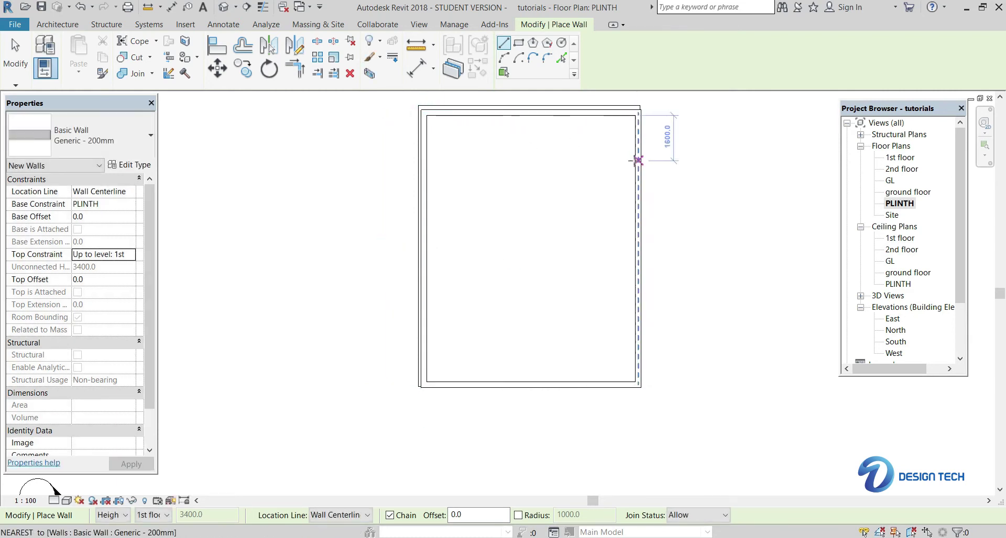
{"action": "scroll", "coordinate": [631, 159], "scroll_direction": "up", "scroll_amount": 2}
Step: Exit the wall tool and select the right, top, left and bottom exterior walls
{"action": "key", "text": "Escape"}
{"action": "key", "text": "Escape"}
{"action": "scroll", "coordinate": [671, 267], "scroll_direction": "down", "scroll_amount": 3}
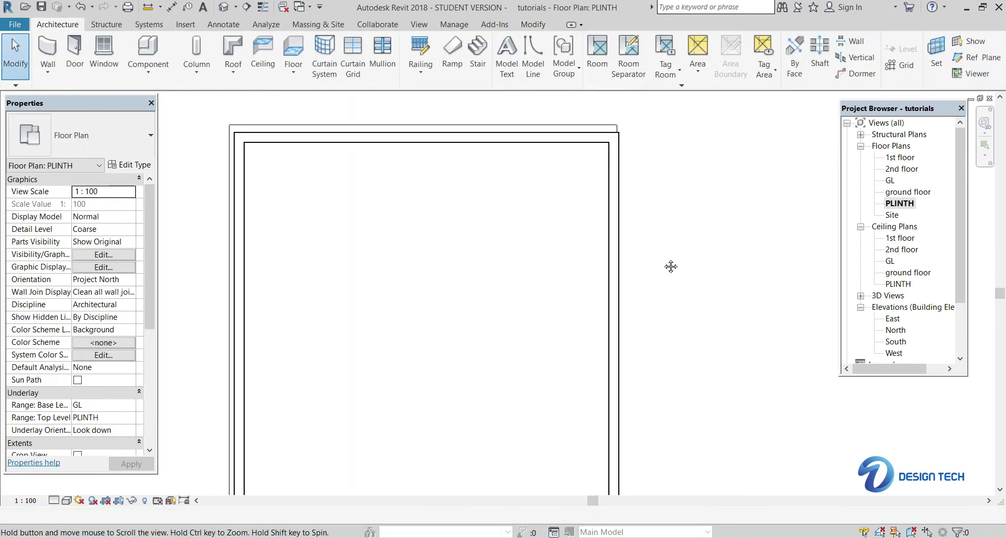
{"action": "scroll", "coordinate": [587, 178], "scroll_direction": "up", "scroll_amount": 4}
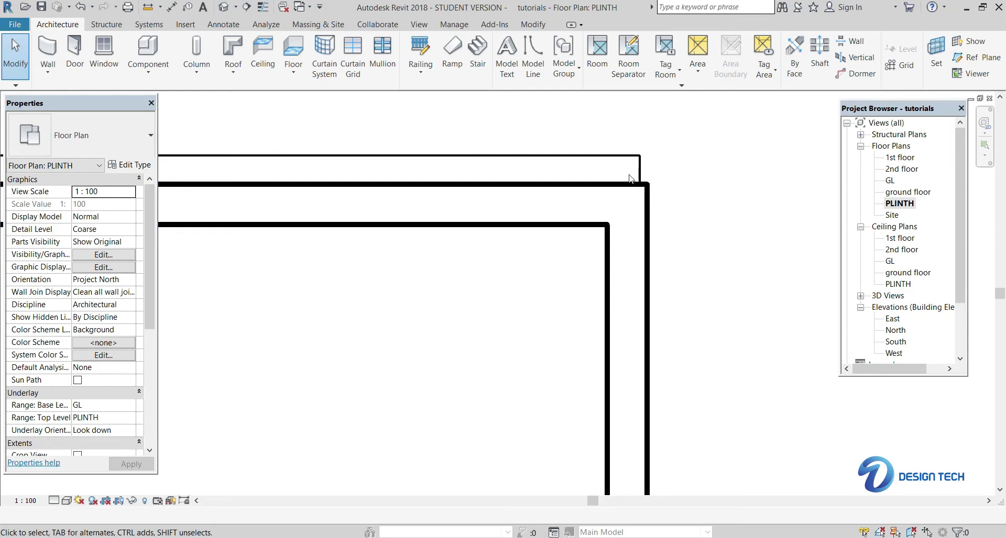
{"action": "scroll", "coordinate": [632, 191], "scroll_direction": "up", "scroll_amount": 1}
{"action": "scroll", "coordinate": [626, 201], "scroll_direction": "down", "scroll_amount": 3}
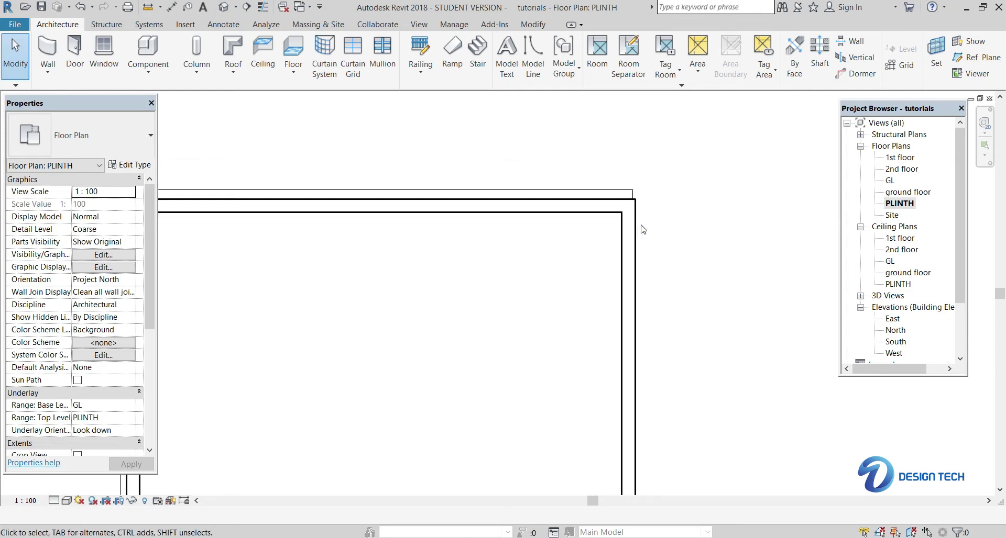
{"action": "left_click", "coordinate": [634, 245]}
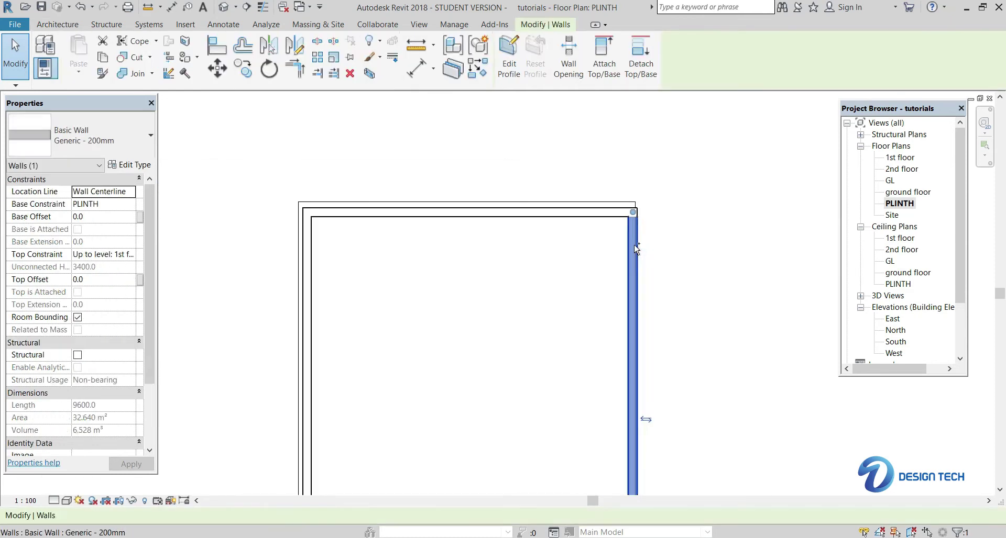
{"action": "left_click", "coordinate": [588, 215], "text": "ctrl"}
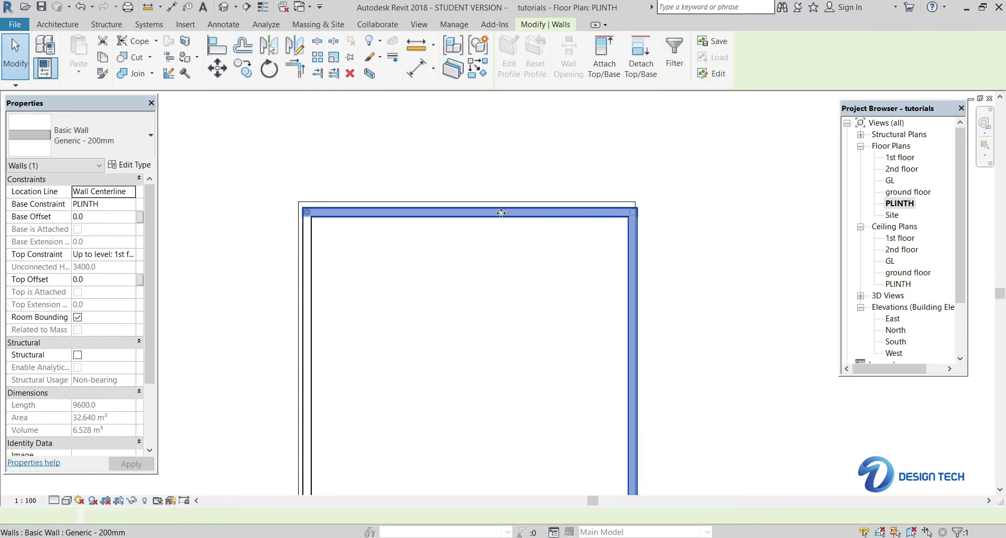
{"action": "left_click", "coordinate": [314, 261], "text": "ctrl"}
{"action": "scroll", "coordinate": [409, 294], "scroll_direction": "down", "scroll_amount": 2}
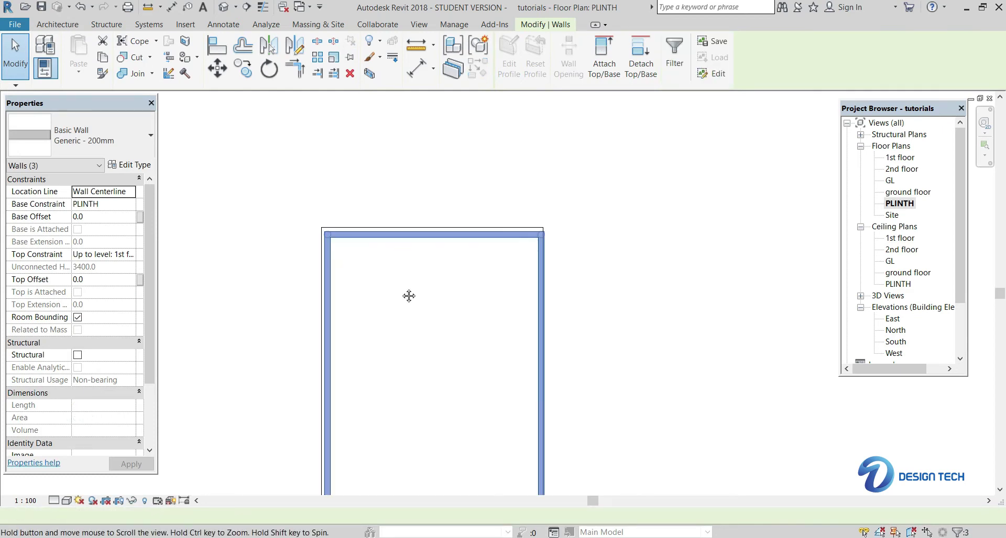
{"action": "middle_click_drag", "start_coordinate": [409, 293], "coordinate": [435, 148]}
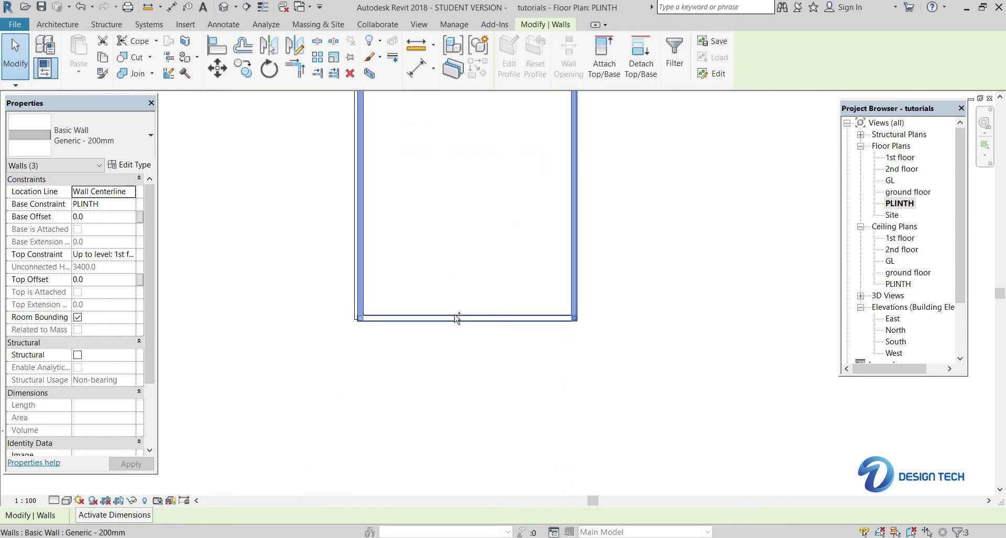
{"action": "left_click", "coordinate": [452, 316], "text": "ctrl"}
Step: Nudge the selected walls two steps up and two steps left onto the plinth edge
{"action": "scroll", "coordinate": [465, 263], "scroll_direction": "up", "scroll_amount": 1}
{"action": "scroll", "coordinate": [402, 335], "scroll_direction": "up", "scroll_amount": 2}
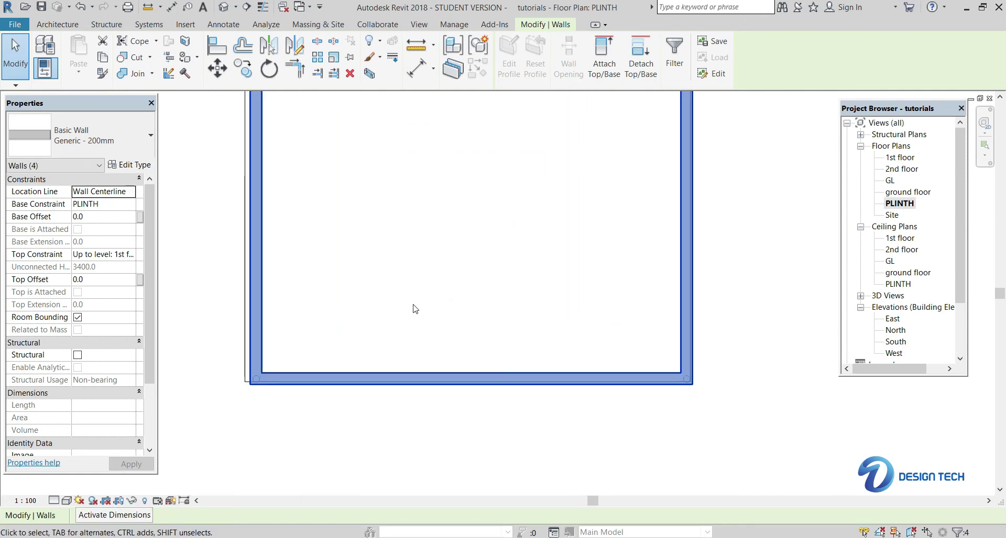
{"action": "middle_click_drag", "start_coordinate": [414, 309], "coordinate": [466, 218]}
{"action": "scroll", "coordinate": [382, 274], "scroll_direction": "up", "scroll_amount": 1}
{"action": "middle_click_drag", "start_coordinate": [365, 259], "coordinate": [494, 265]}
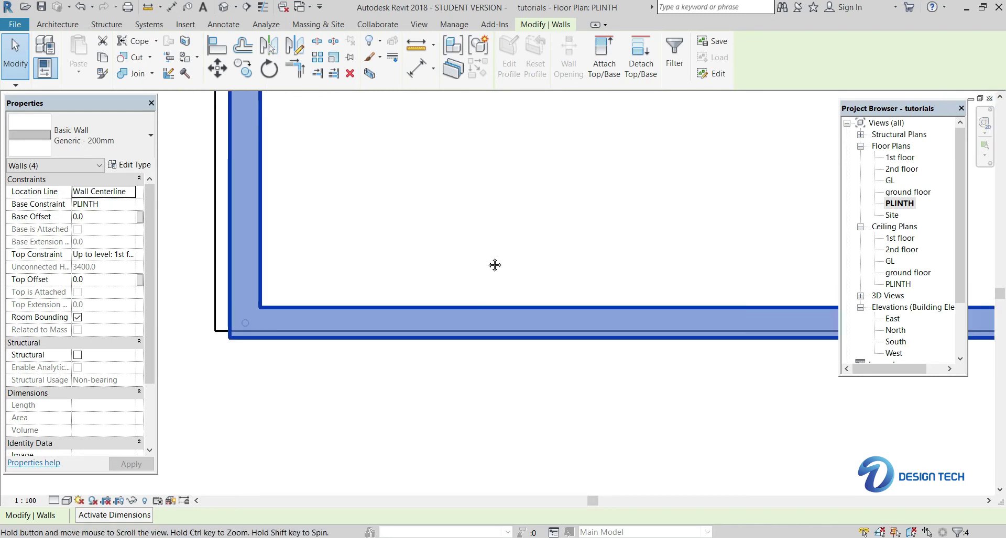
{"action": "scroll", "coordinate": [497, 262], "scroll_direction": "up", "scroll_amount": 1}
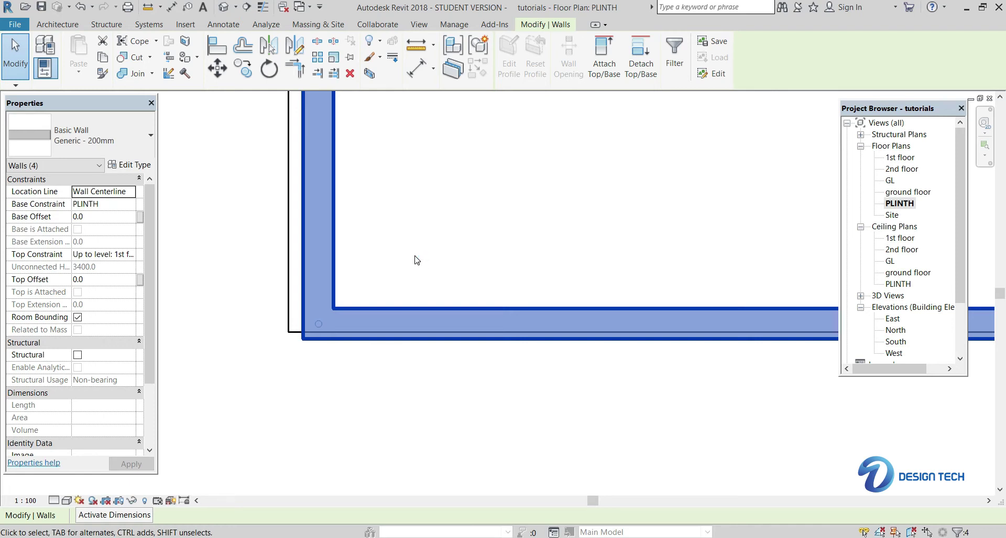
{"action": "key", "text": "Up"}
{"action": "key", "text": "Up"}
{"action": "key", "text": "Up"}
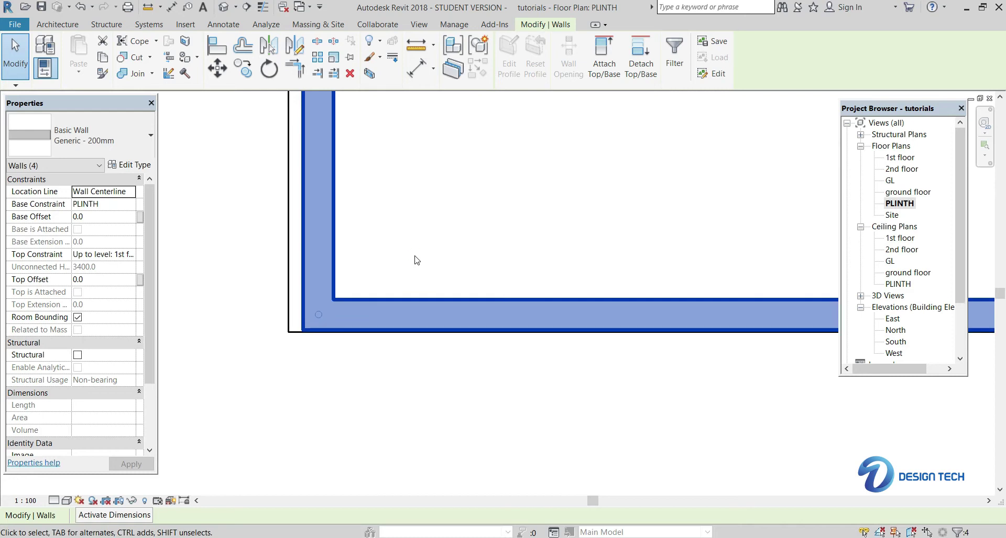
{"action": "key", "text": "Up"}
{"action": "key", "text": "Up"}
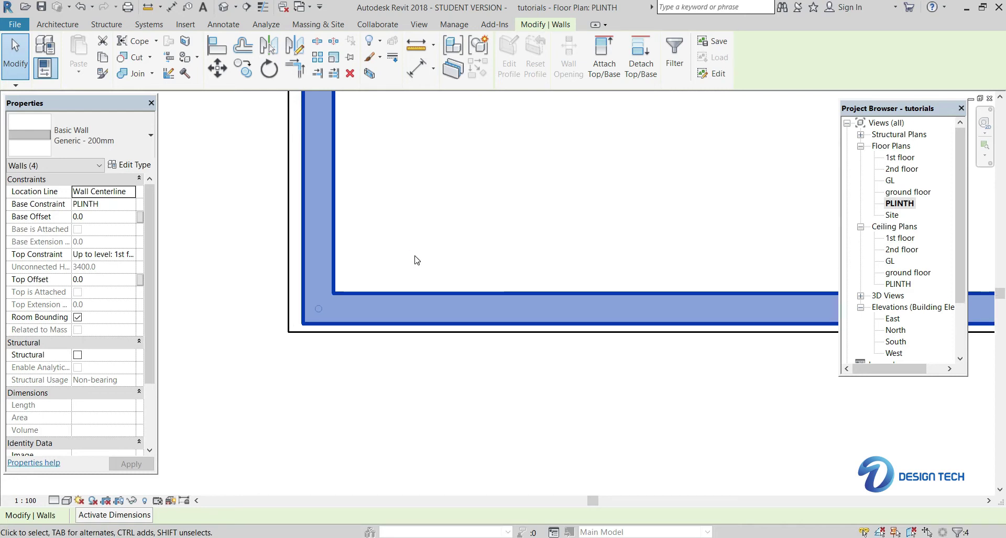
{"action": "key", "text": "Left"}
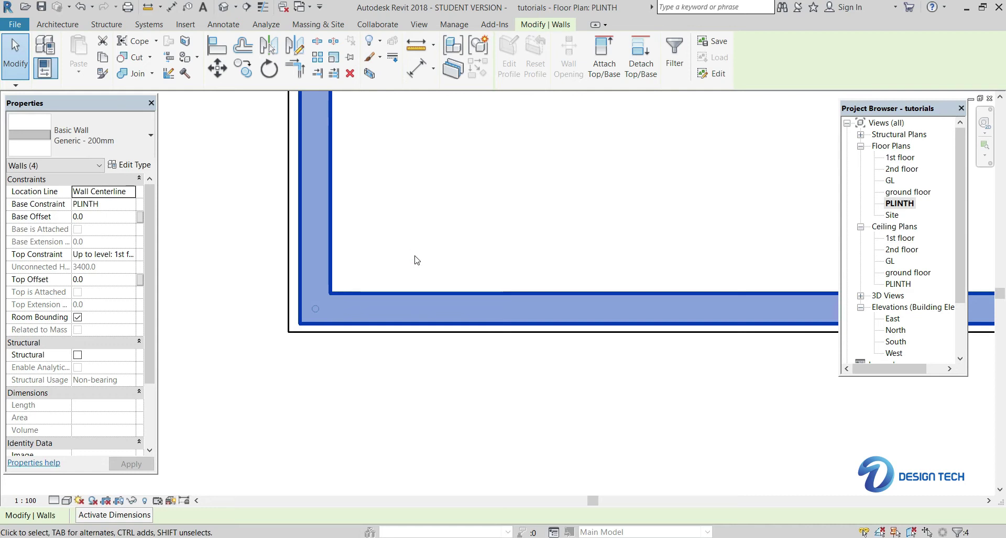
{"action": "key", "text": "Left"}
Step: Zoom in on the wall corners to check their alignment with the plinth outline
{"action": "middle_click_drag", "start_coordinate": [461, 251], "coordinate": [224, 350]}
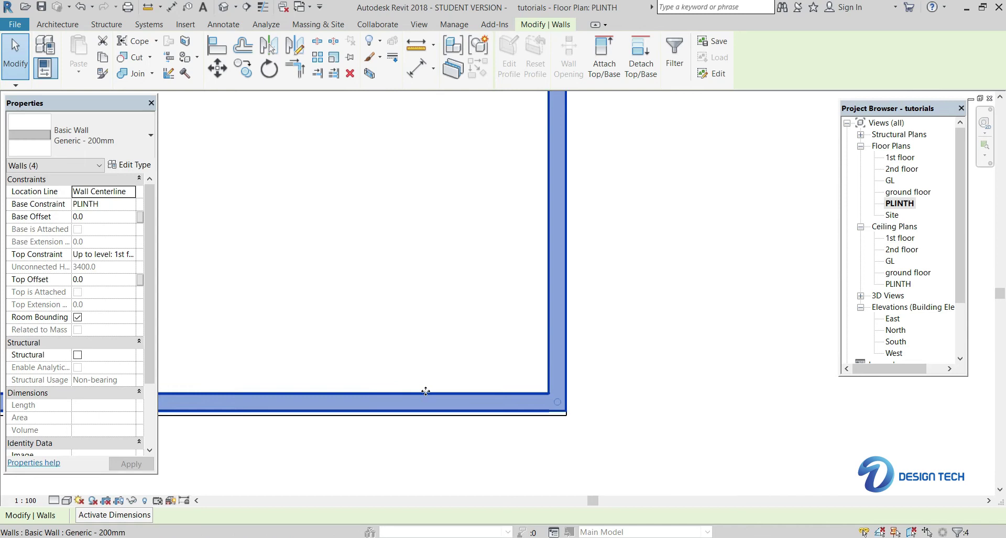
{"action": "scroll", "coordinate": [499, 393], "scroll_direction": "up", "scroll_amount": 2}
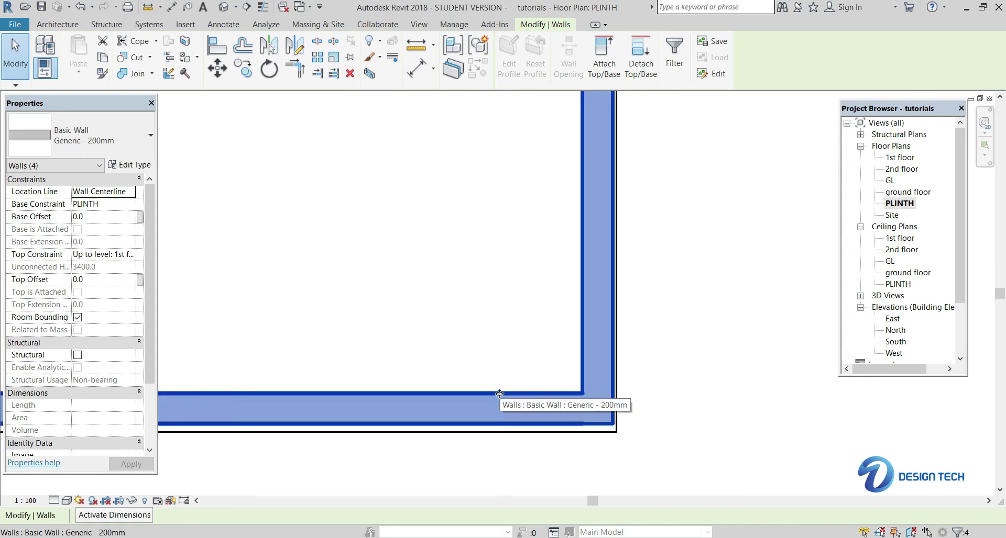
{"action": "scroll", "coordinate": [457, 352], "scroll_direction": "down", "scroll_amount": 2}
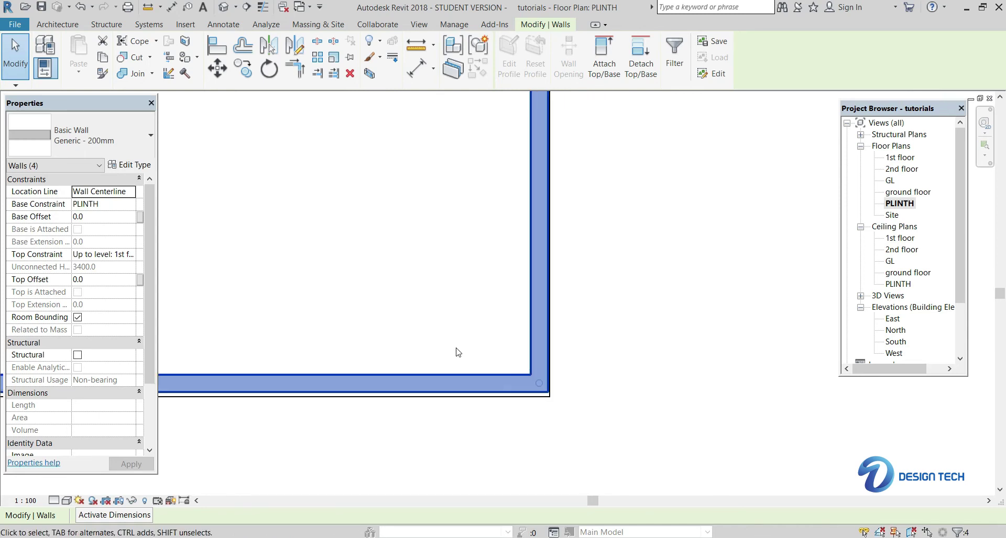
{"action": "scroll", "coordinate": [469, 377], "scroll_direction": "down", "scroll_amount": 1}
{"action": "scroll", "coordinate": [581, 398], "scroll_direction": "up", "scroll_amount": 3}
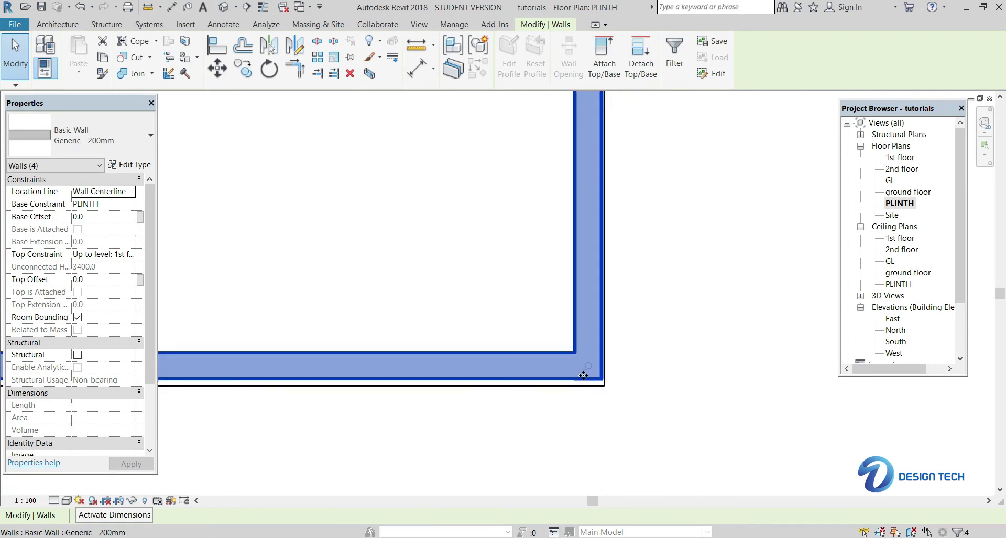
{"action": "scroll", "coordinate": [583, 375], "scroll_direction": "up", "scroll_amount": 2}
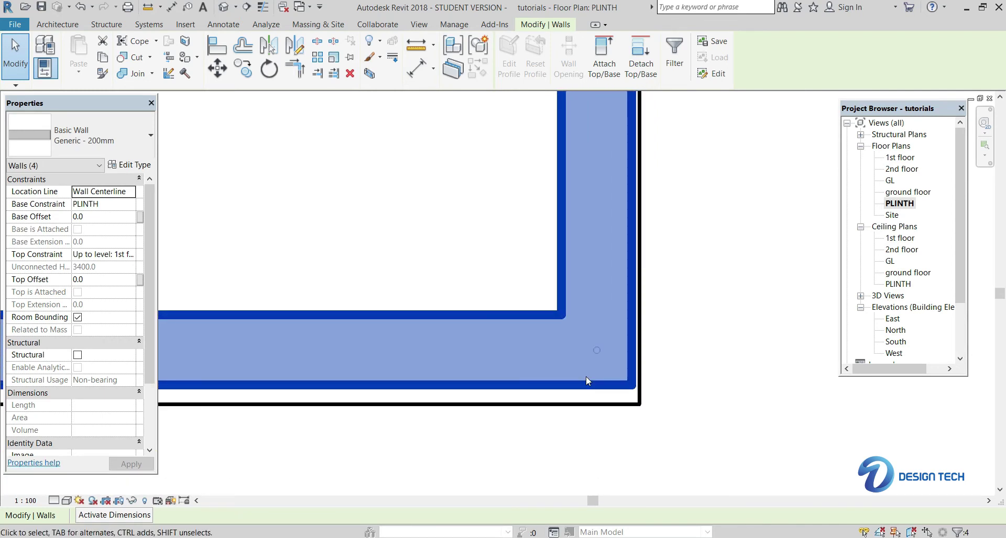
{"action": "scroll", "coordinate": [373, 260], "scroll_direction": "up", "scroll_amount": 3}
{"action": "middle_click_drag", "start_coordinate": [373, 260], "coordinate": [460, 356]}
{"action": "scroll", "coordinate": [397, 326], "scroll_direction": "down", "scroll_amount": 5}
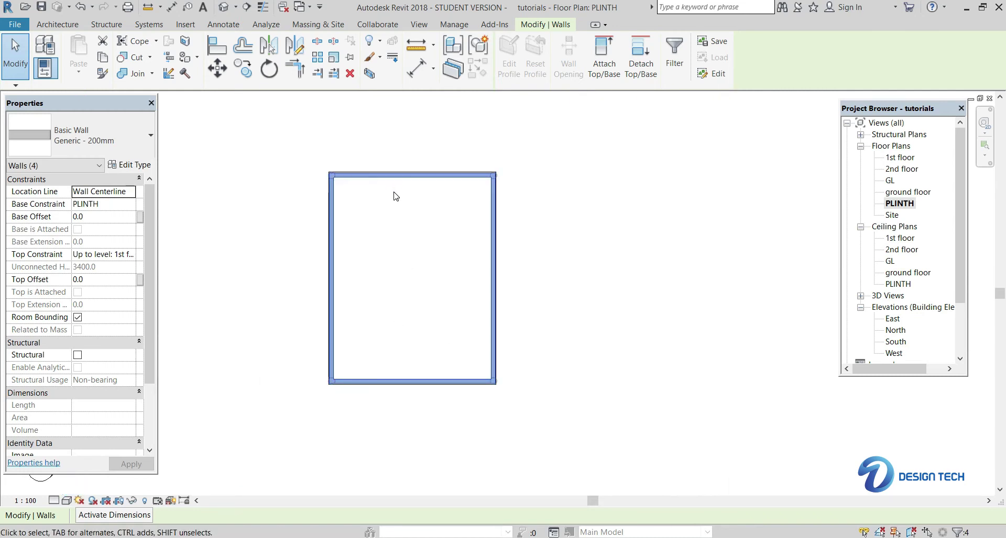
{"action": "scroll", "coordinate": [395, 196], "scroll_direction": "up", "scroll_amount": 2}
{"action": "scroll", "coordinate": [466, 204], "scroll_direction": "up", "scroll_amount": 2}
{"action": "scroll", "coordinate": [464, 204], "scroll_direction": "down", "scroll_amount": 2}
{"action": "middle_click_drag", "start_coordinate": [423, 210], "coordinate": [469, 222]}
Step: Deselect the walls and orbit the default 3D view to inspect the walled model
{"action": "left_click", "coordinate": [466, 242]}
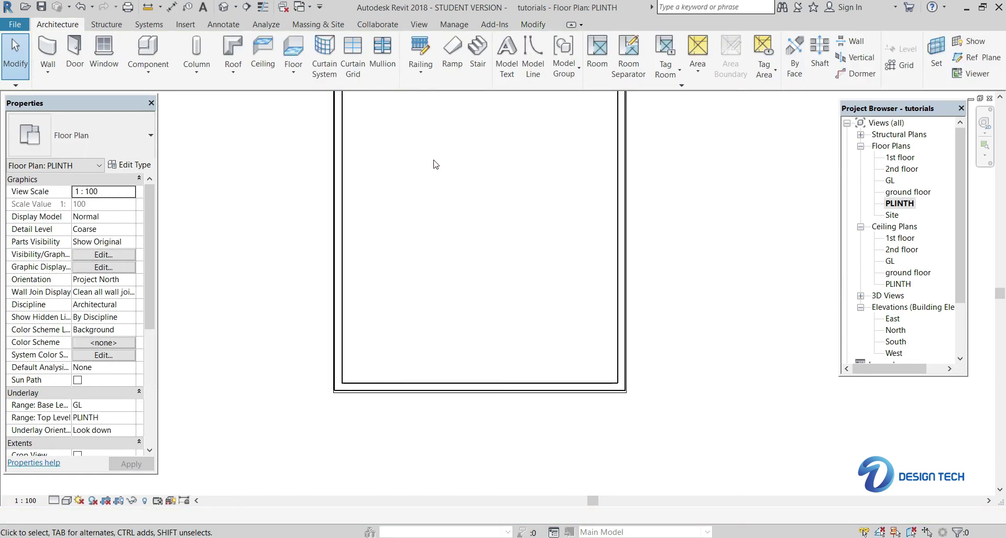
{"action": "middle_click_drag", "start_coordinate": [514, 198], "coordinate": [487, 260]}
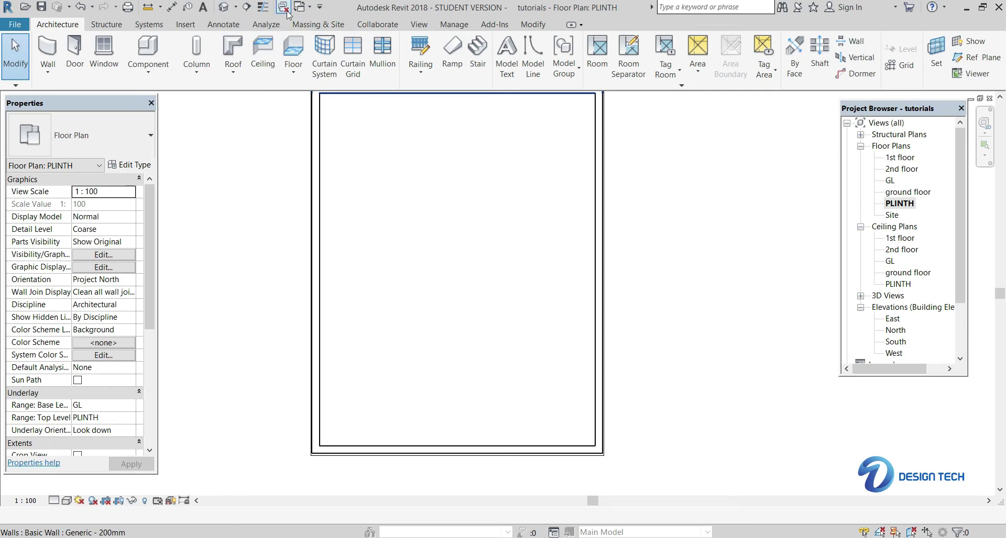
{"action": "left_click", "coordinate": [224, 9]}
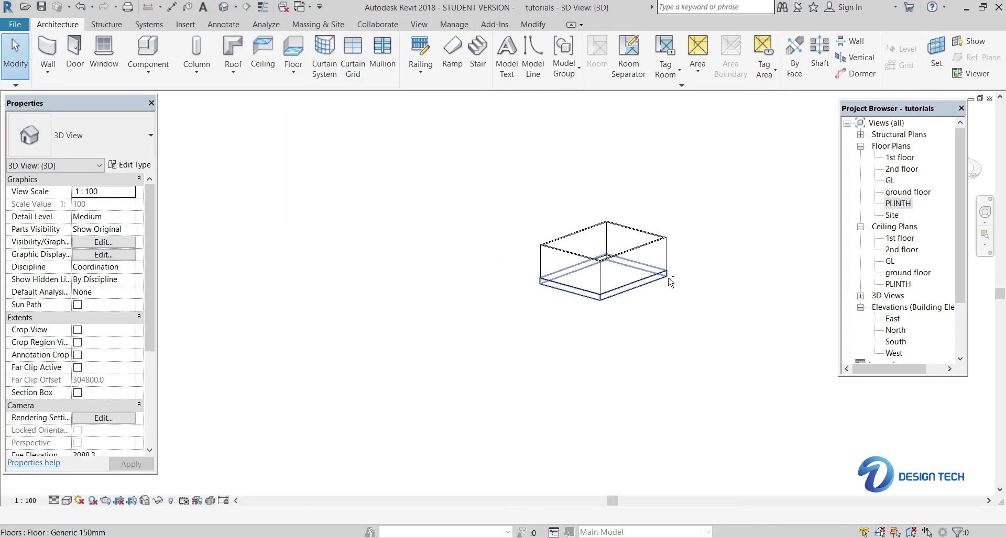
{"action": "middle_click_drag", "start_coordinate": [671, 281], "coordinate": [829, 245], "text": "shift"}
{"action": "scroll", "coordinate": [616, 276], "scroll_direction": "up", "scroll_amount": 5}
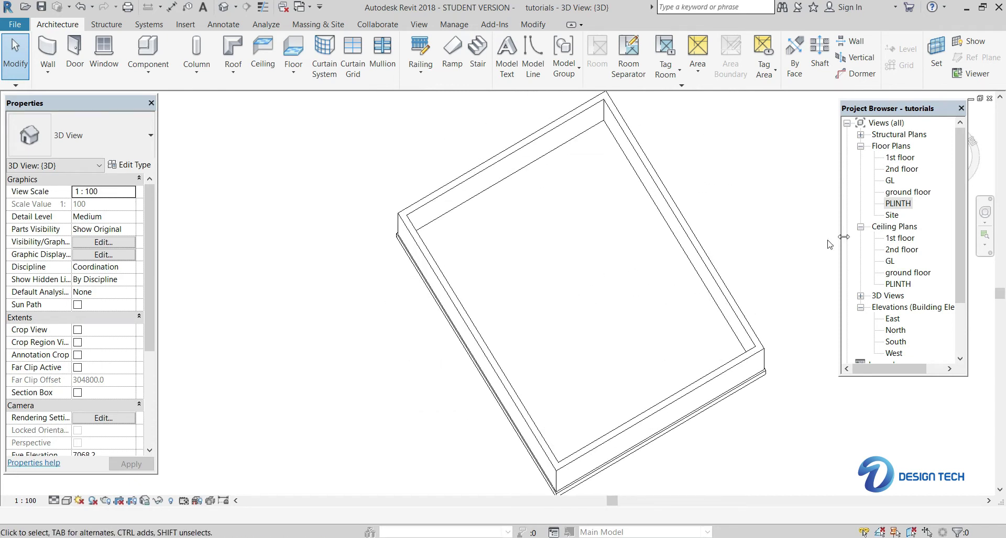
Step: Reopen the PLINTH plan, then bring AutoCAD's town planning plan 1.dwg to the front
{"action": "double_click", "coordinate": [898, 204]}
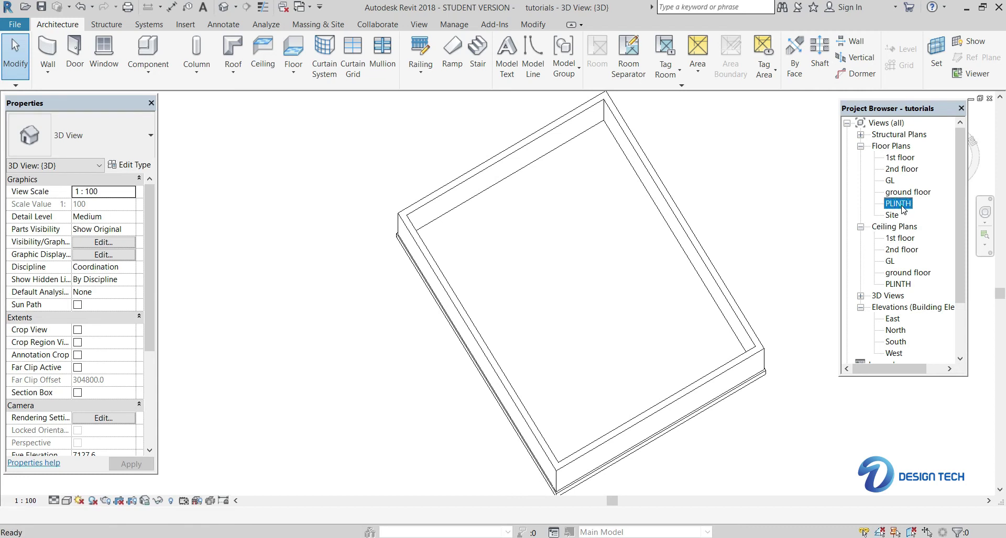
{"action": "scroll", "coordinate": [456, 250], "scroll_direction": "down", "scroll_amount": 1}
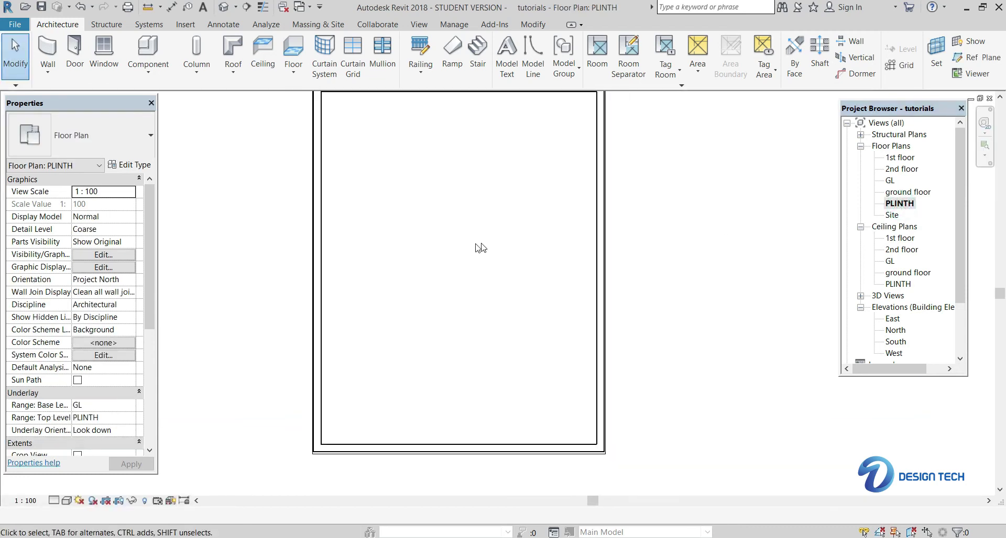
{"action": "middle_click_drag", "start_coordinate": [478, 246], "coordinate": [493, 289]}
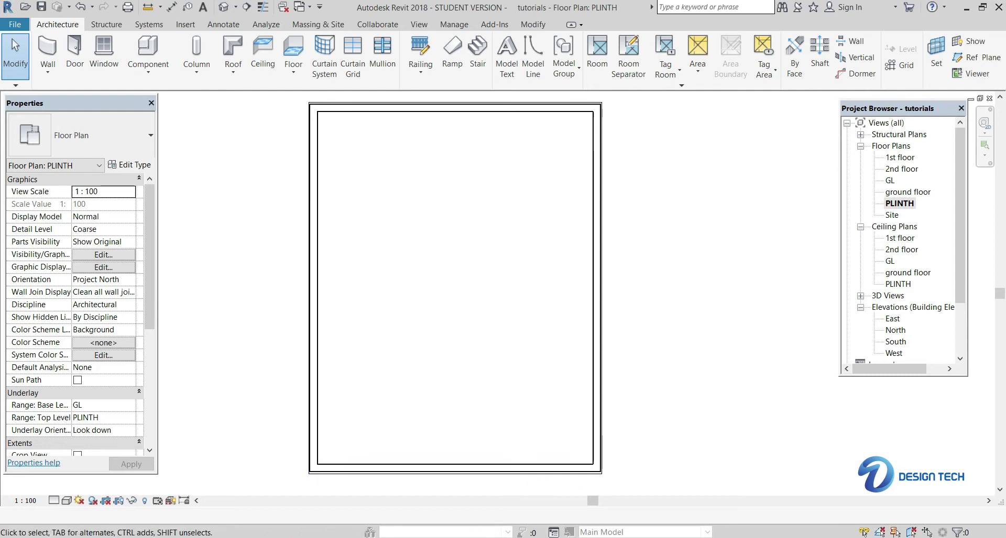
{"action": "mouse_move", "coordinate": [500, 537]}
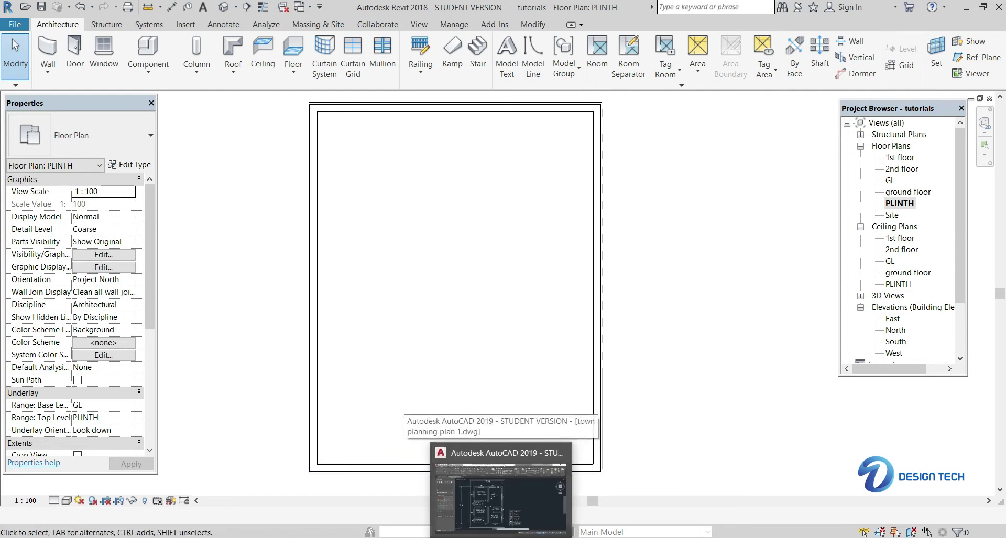
{"action": "left_click", "coordinate": [485, 502]}
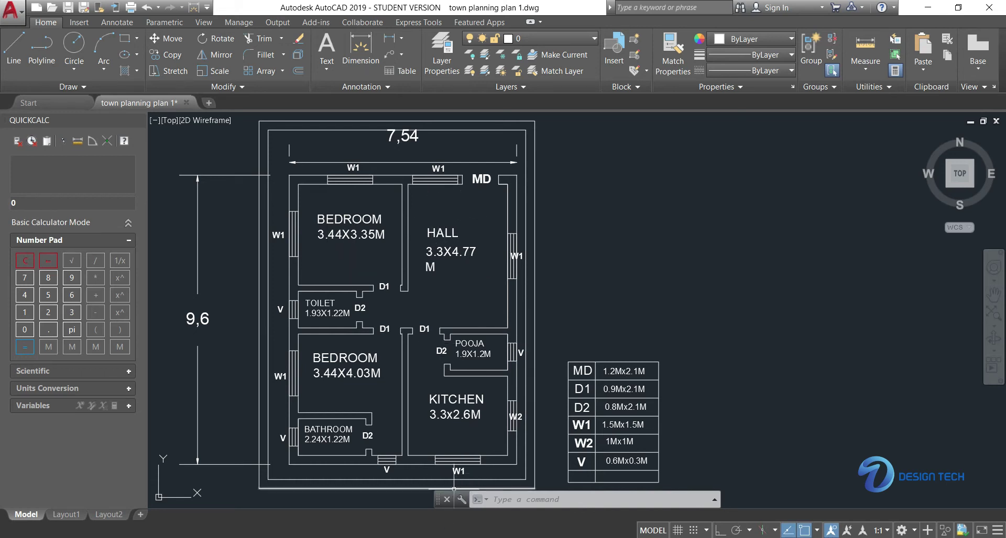
Step: After checking the AutoCAD room sizes, switch back to Revit's Floor Plan: PLINTH
{"action": "left_click", "coordinate": [482, 497]}
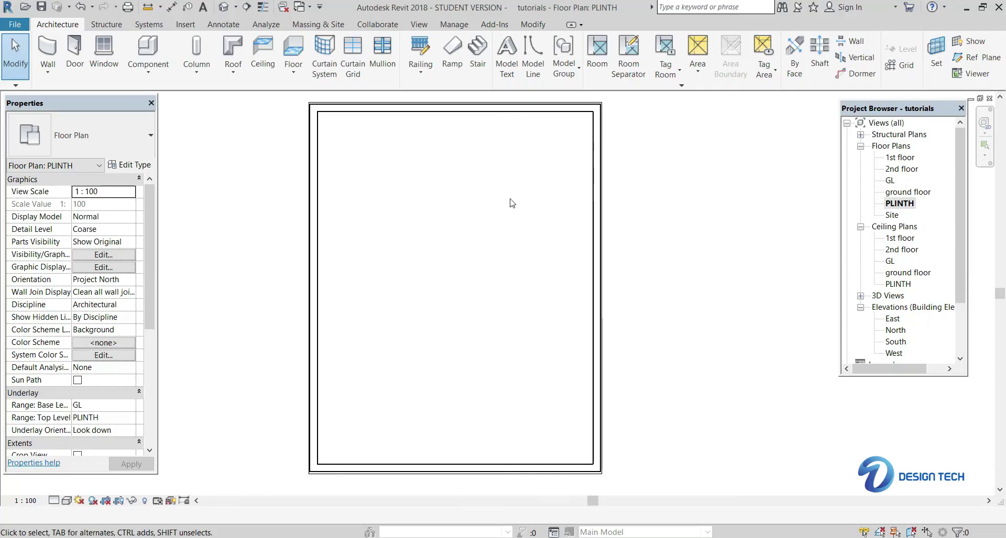
Step: Start the Wall tool again and keep Generic - 200mm as the wall type
{"action": "left_click", "coordinate": [58, 42]}
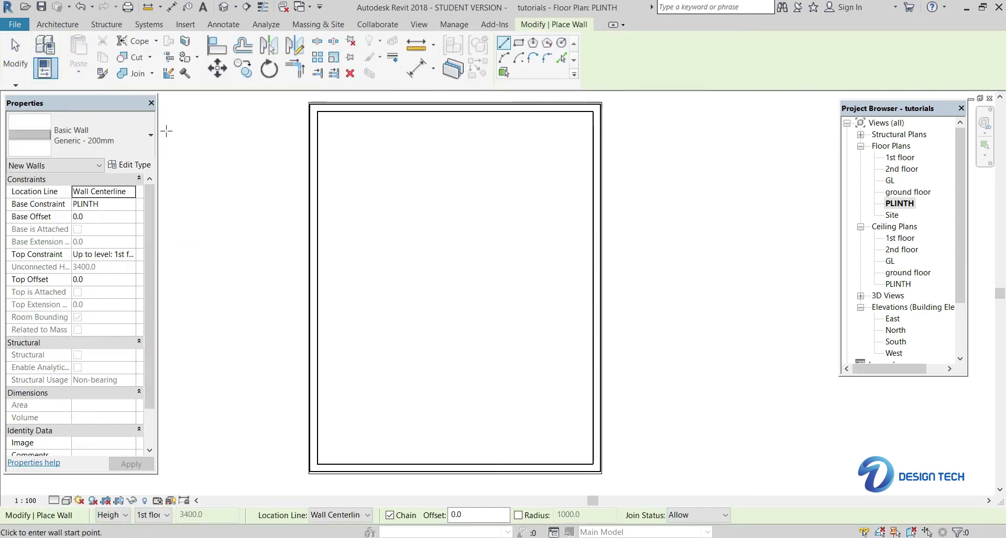
{"action": "left_click", "coordinate": [151, 136]}
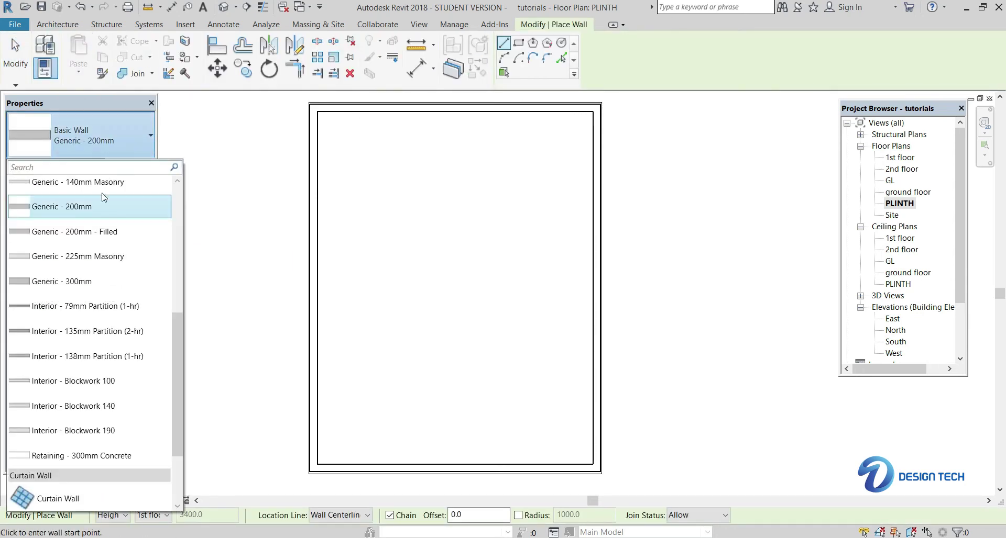
{"action": "scroll", "coordinate": [101, 223], "scroll_direction": "up", "scroll_amount": 5}
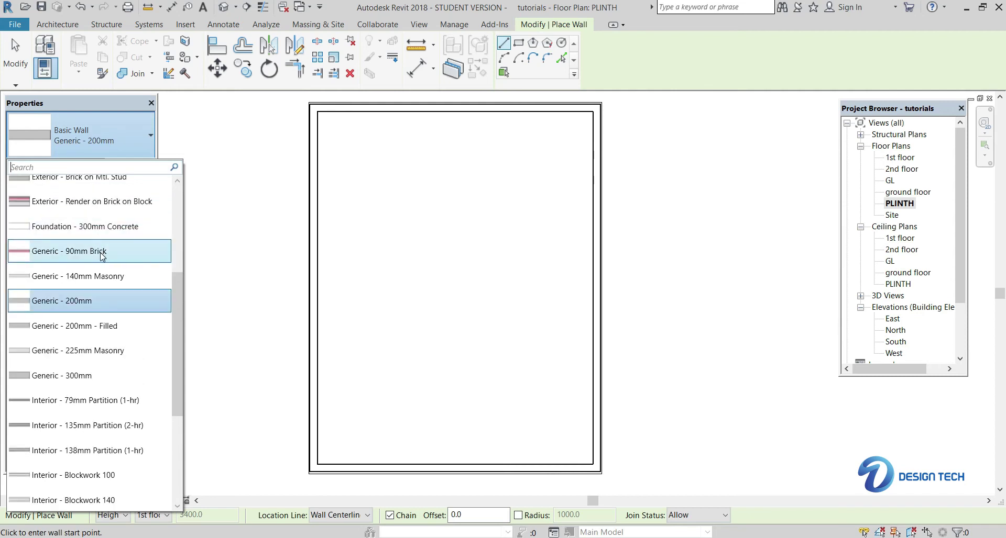
{"action": "scroll", "coordinate": [101, 256], "scroll_direction": "up", "scroll_amount": 2}
{"action": "scroll", "coordinate": [102, 256], "scroll_direction": "down", "scroll_amount": 4}
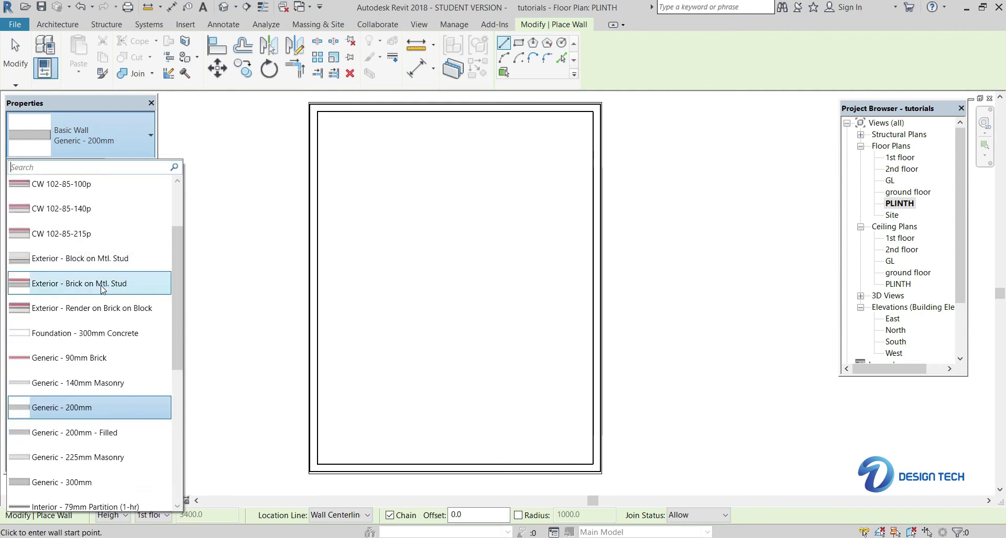
{"action": "scroll", "coordinate": [105, 323], "scroll_direction": "down", "scroll_amount": 2}
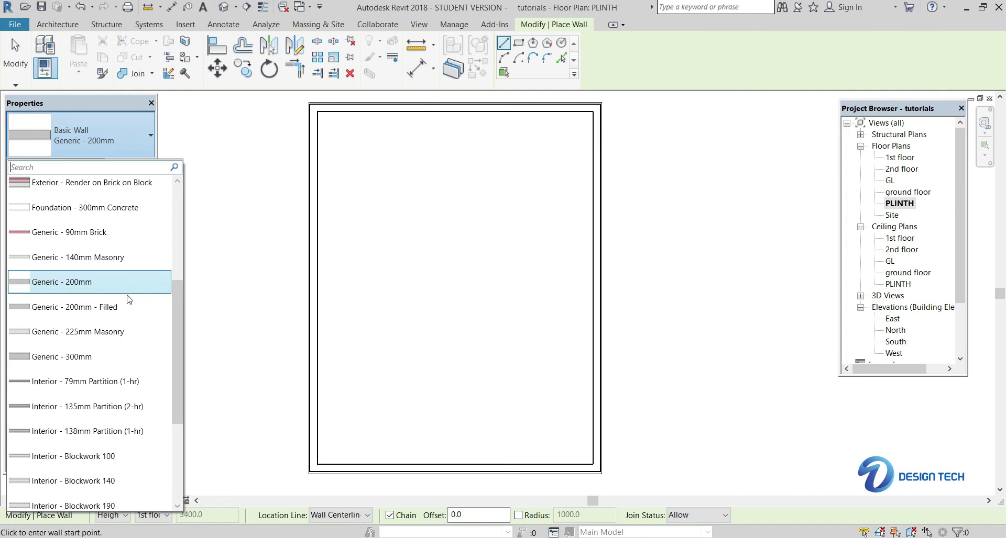
{"action": "mouse_move", "coordinate": [115, 286]}
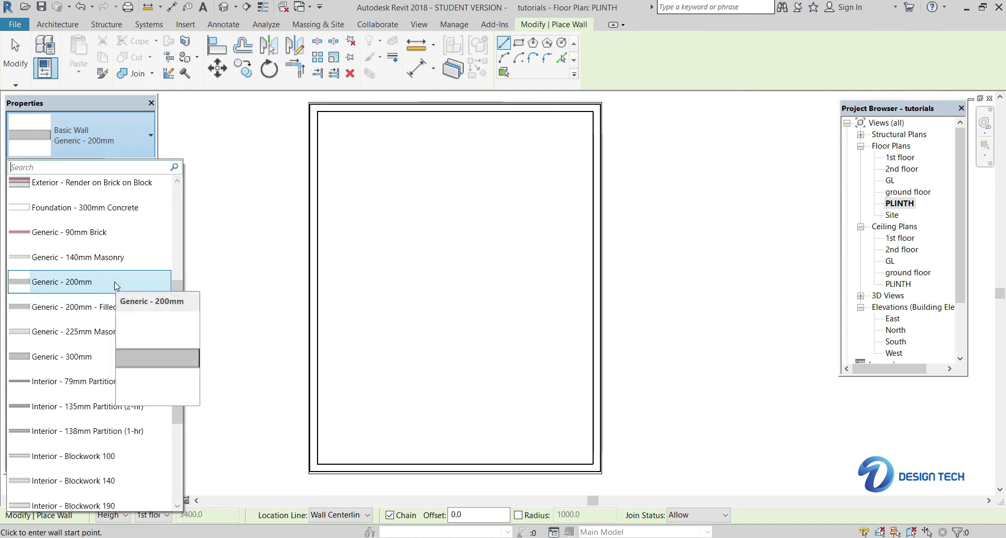
{"action": "left_click", "coordinate": [88, 282]}
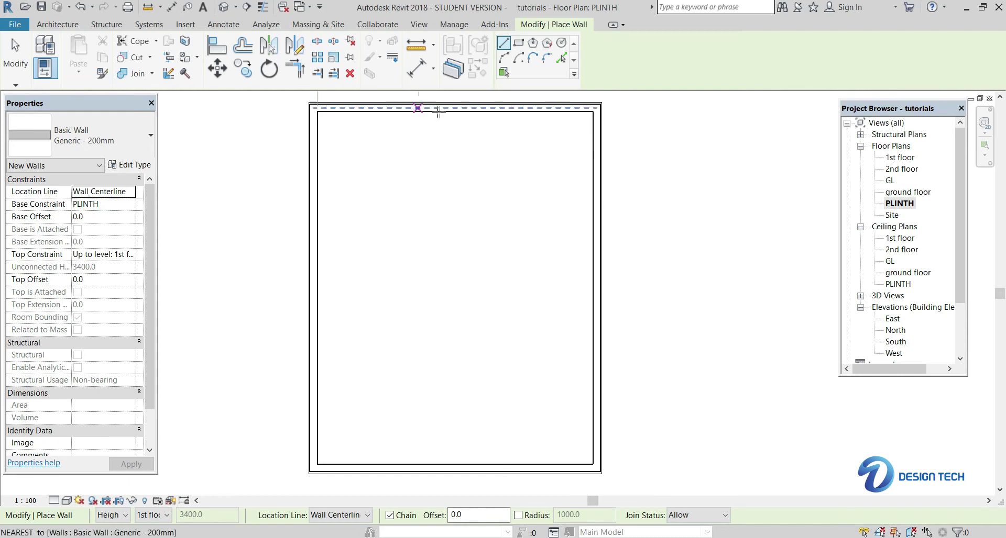
Step: Start an interior wall 3330 mm from the top-left corner and draw it 4770 mm down
{"action": "middle_click_drag", "start_coordinate": [558, 118], "coordinate": [540, 177]}
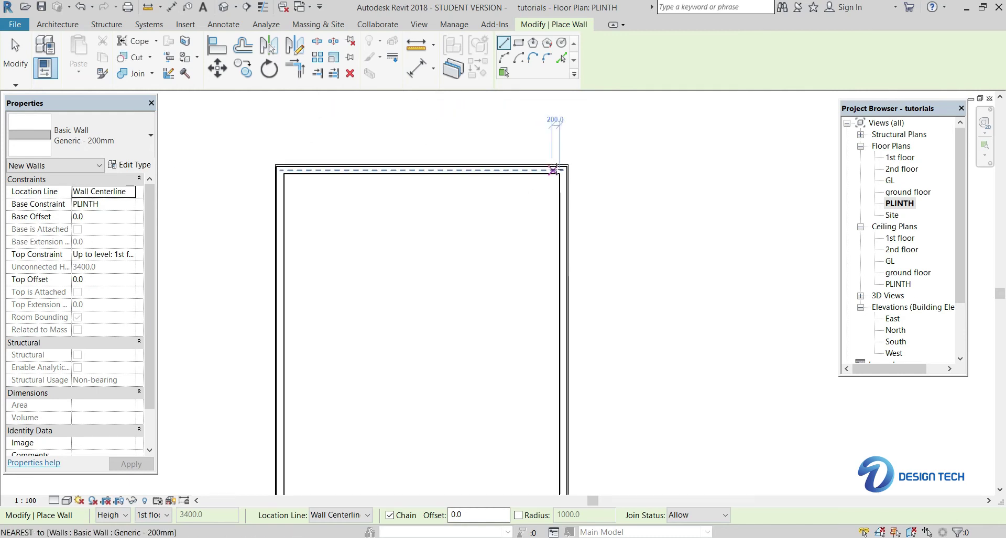
{"action": "scroll", "coordinate": [561, 172], "scroll_direction": "up", "scroll_amount": 2}
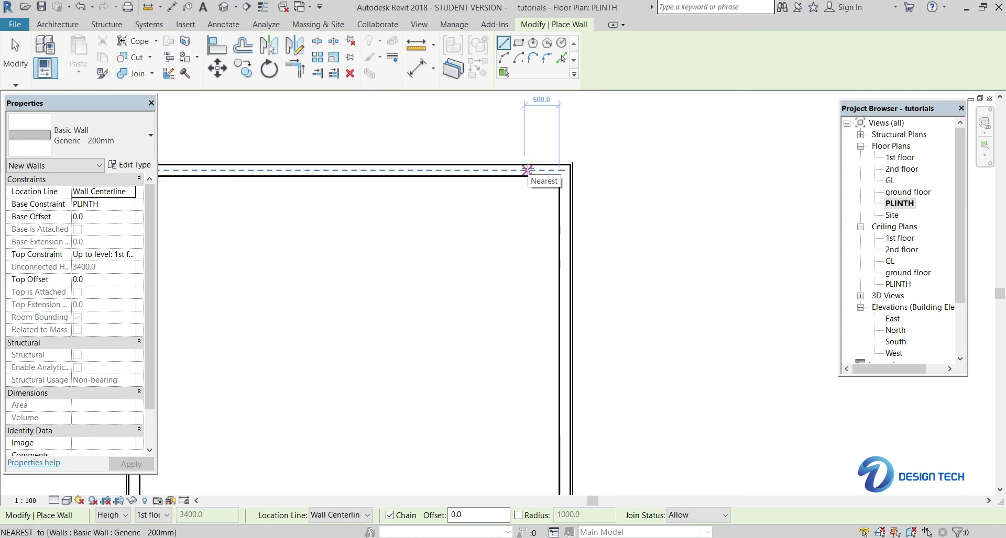
{"action": "type", "text": "3330"}
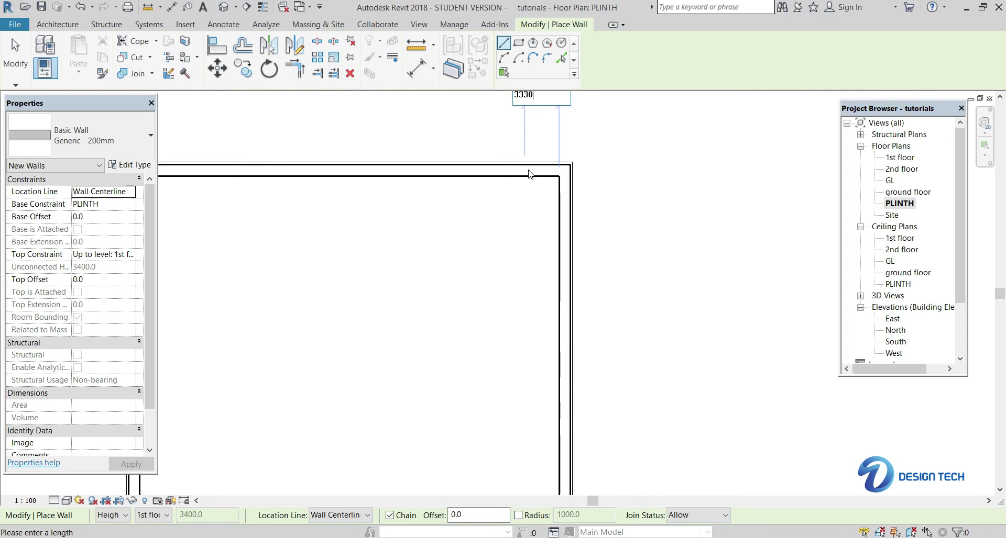
{"action": "key", "text": "Return"}
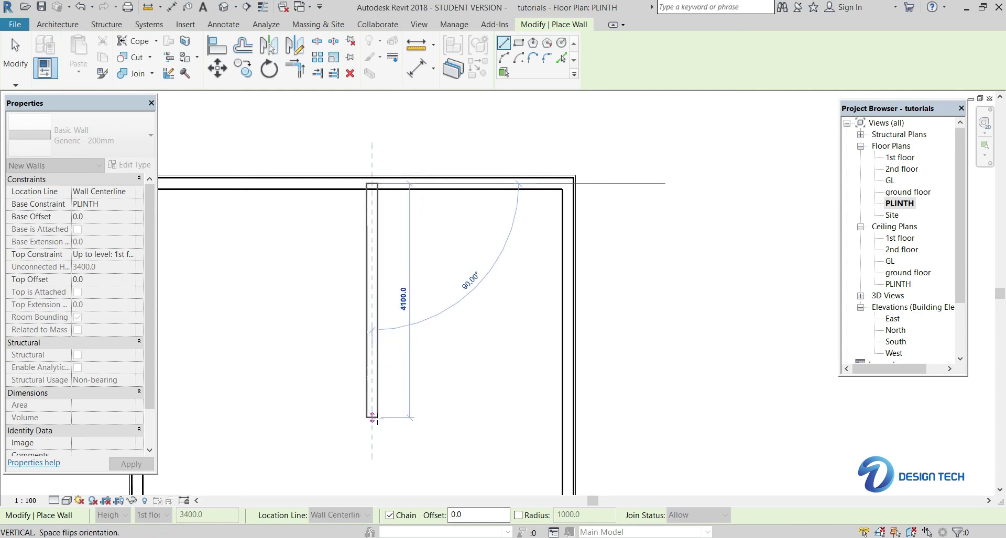
{"action": "type", "text": "4"}
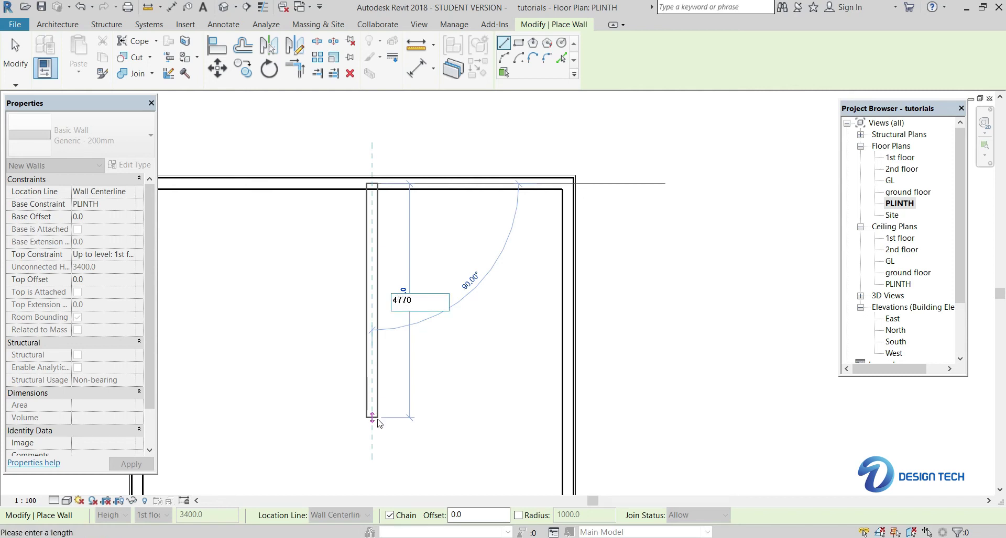
{"action": "type", "text": "770"}
{"action": "key", "text": "Return"}
Step: Draw a 3200 mm wall across to the exterior wall and end the wall chain
{"action": "scroll", "coordinate": [400, 414], "scroll_direction": "down", "scroll_amount": 1}
{"action": "middle_click_drag", "start_coordinate": [420, 150], "coordinate": [438, 202]}
{"action": "middle_click_drag", "start_coordinate": [456, 169], "coordinate": [437, 266]}
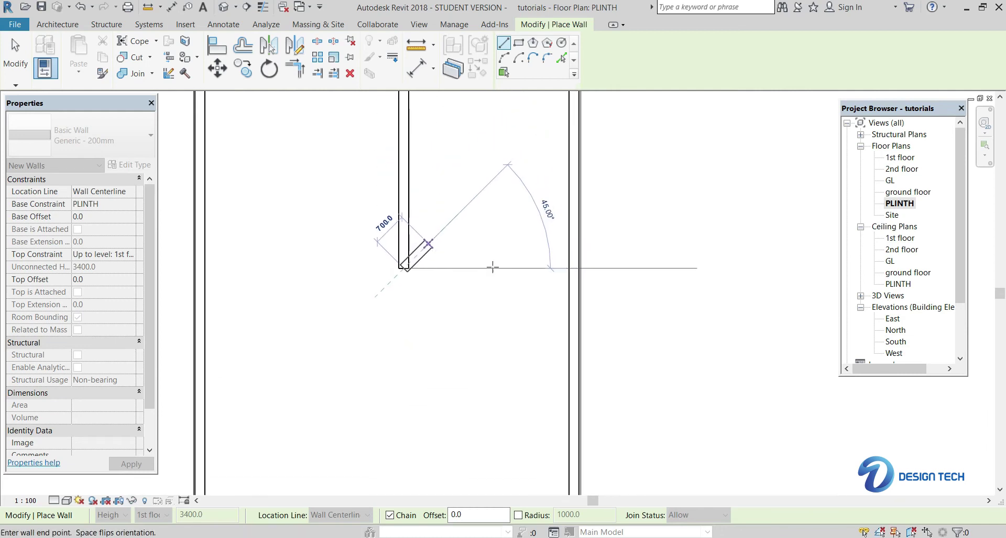
{"action": "left_click", "coordinate": [565, 268]}
{"action": "key", "text": "Escape"}
{"action": "middle_click_drag", "start_coordinate": [496, 231], "coordinate": [470, 188]}
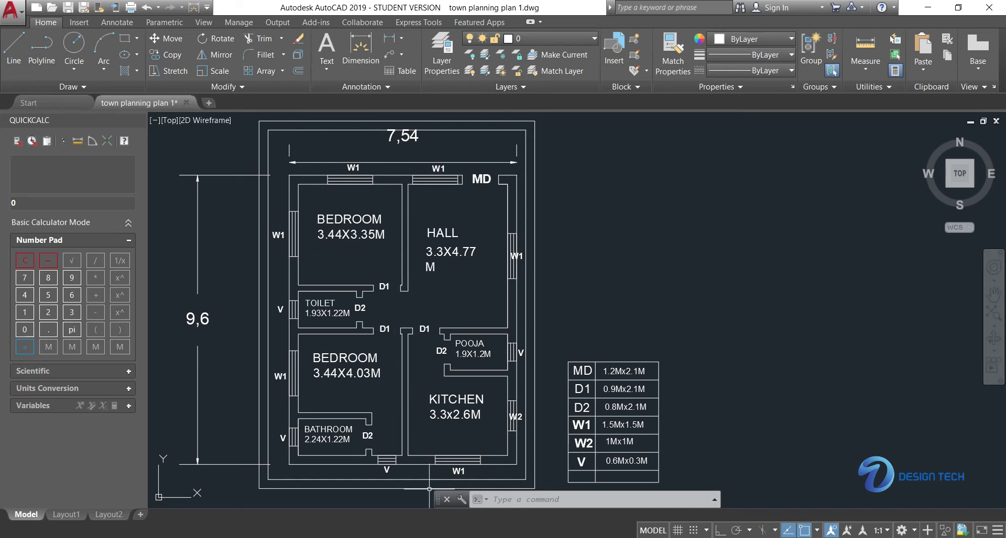
Step: Return to Revit and start a new wall 3350 mm below the top wall
{"action": "mouse_move", "coordinate": [468, 537]}
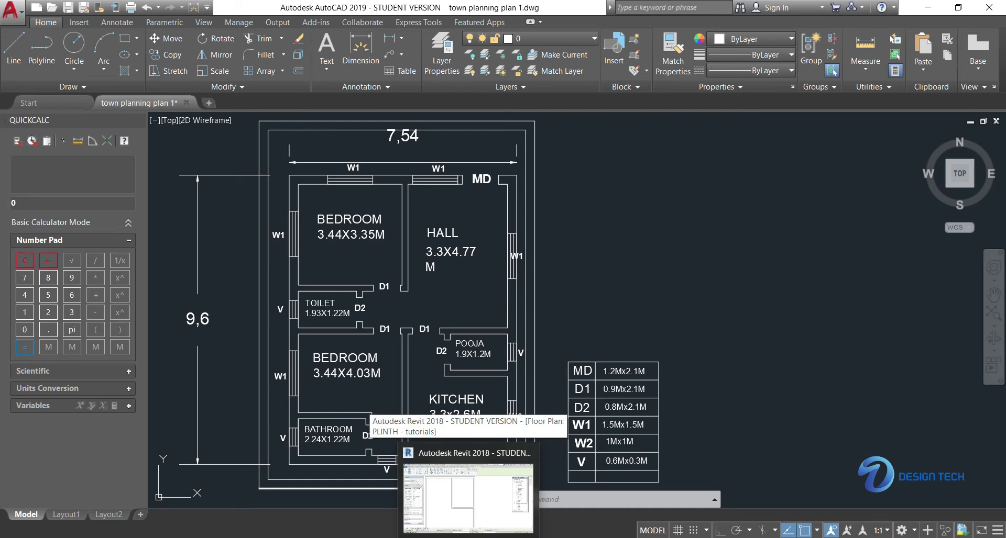
{"action": "left_click", "coordinate": [469, 498]}
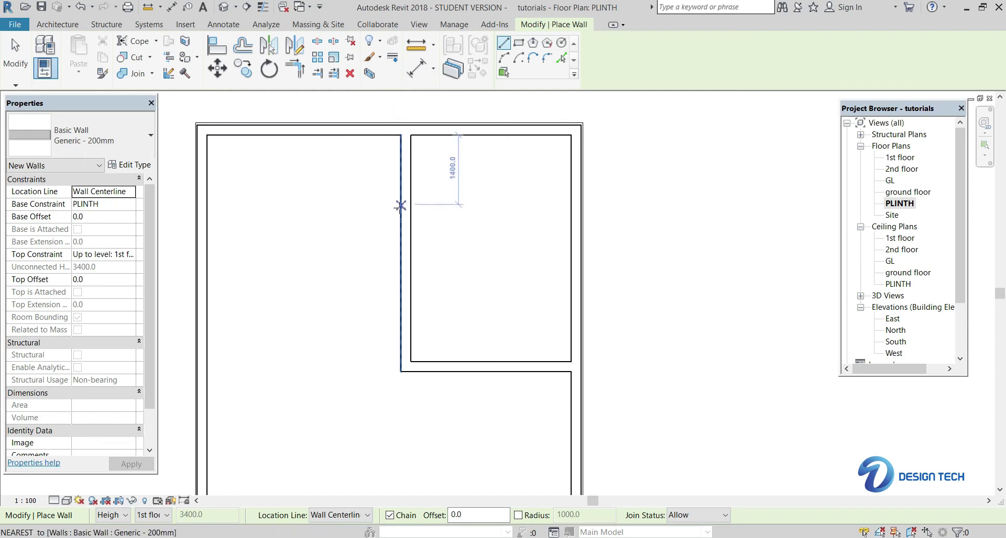
{"action": "type", "text": "3"}
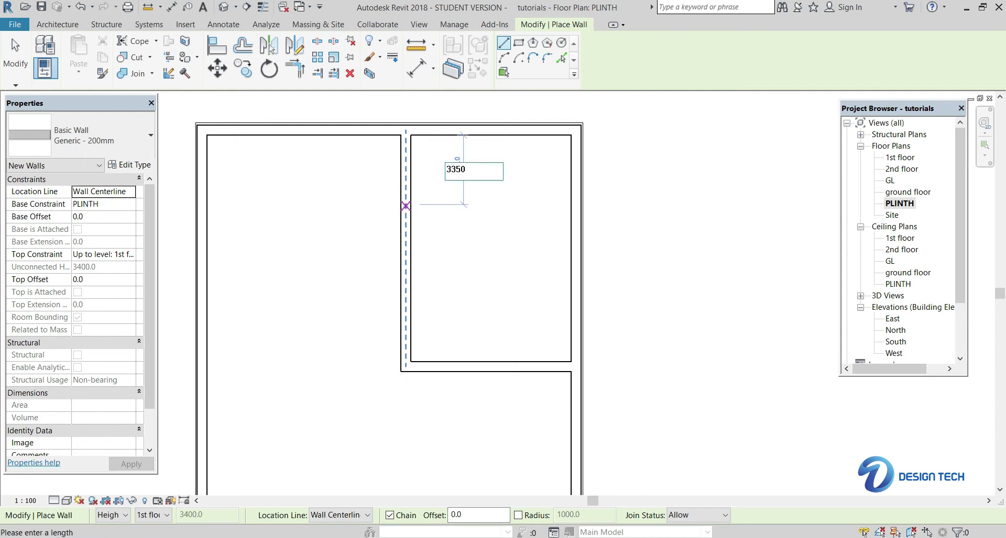
{"action": "type", "text": "350"}
{"action": "key", "text": "Return"}
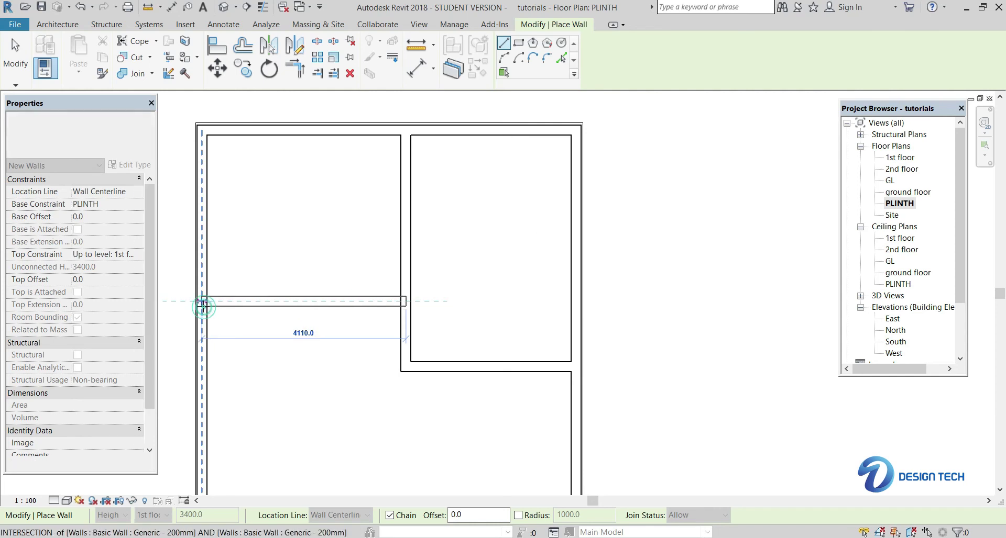
Step: Run the wall to the left exterior wall, closing the top-left bedroom, and exit the tool
{"action": "left_click", "coordinate": [203, 308]}
{"action": "key", "text": "Escape"}
{"action": "middle_click_drag", "start_coordinate": [301, 341], "coordinate": [292, 321]}
{"action": "key", "text": "Escape"}
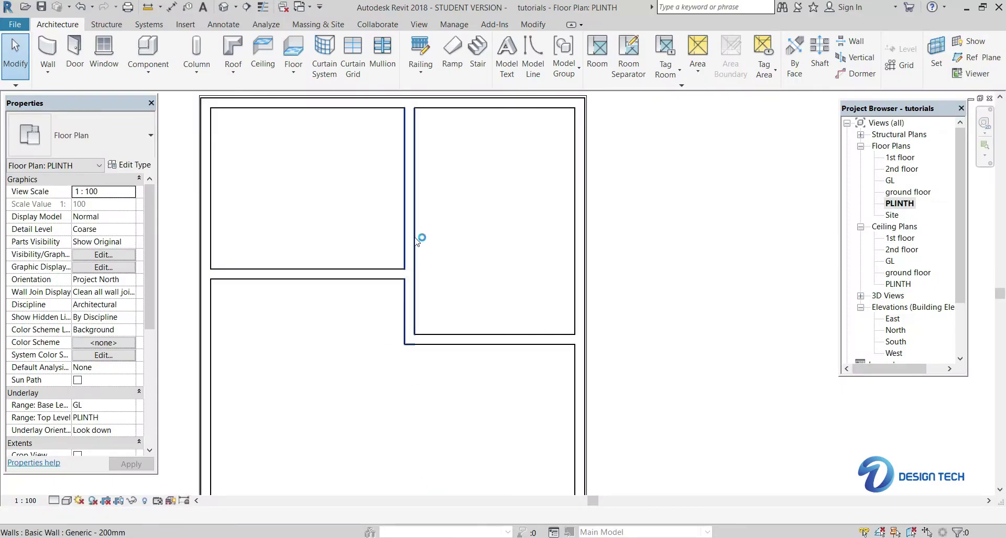
Step: With the WA wall tool, draw a wall from the hall wall's lower corner down to the bottom exterior wall
{"action": "key", "text": "w"}
{"action": "key", "text": "a"}
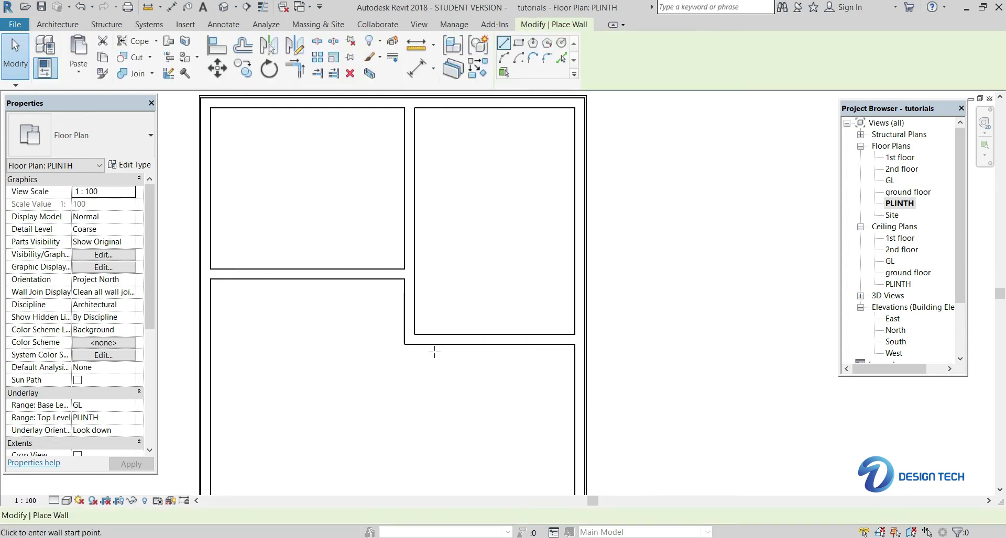
{"action": "middle_click_drag", "start_coordinate": [433, 352], "coordinate": [433, 278]}
{"action": "left_click", "coordinate": [403, 258]}
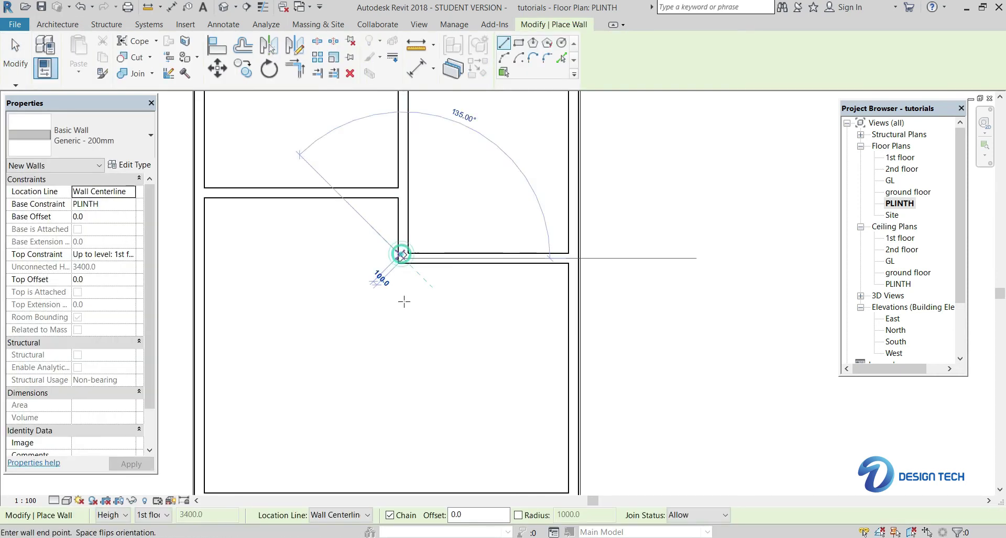
{"action": "middle_click_drag", "start_coordinate": [398, 473], "coordinate": [404, 372]}
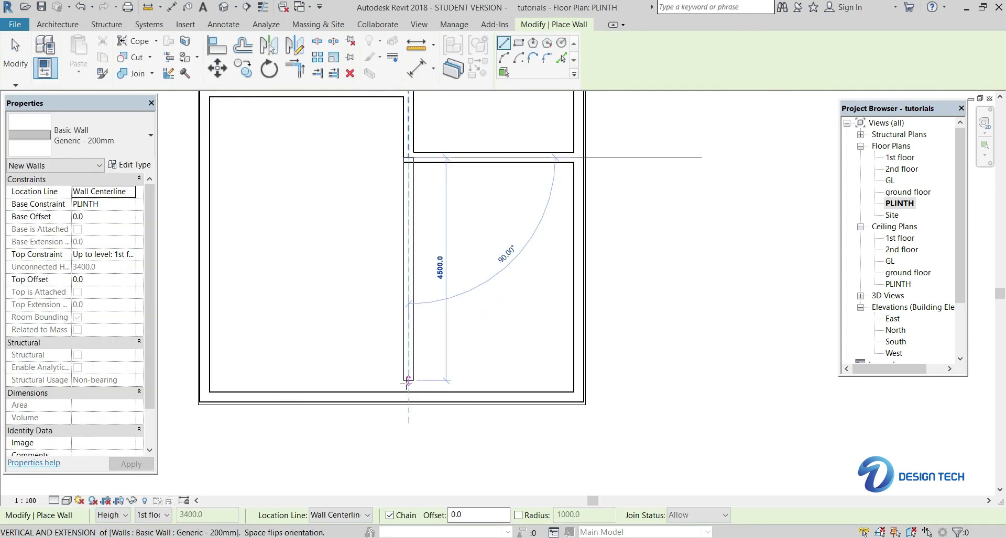
{"action": "left_click", "coordinate": [408, 396]}
{"action": "key", "text": "Escape"}
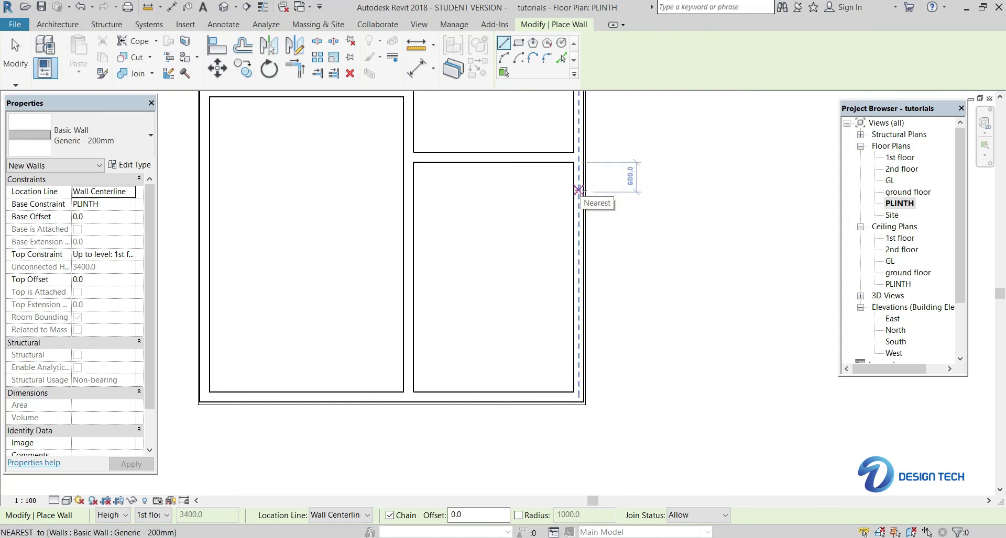
Step: Chain a 1200 mm wall and a 1900 mm wall from the right room's wall to enclose the pooja room
{"action": "left_click", "coordinate": [578, 189]}
{"action": "type", "text": "12"}
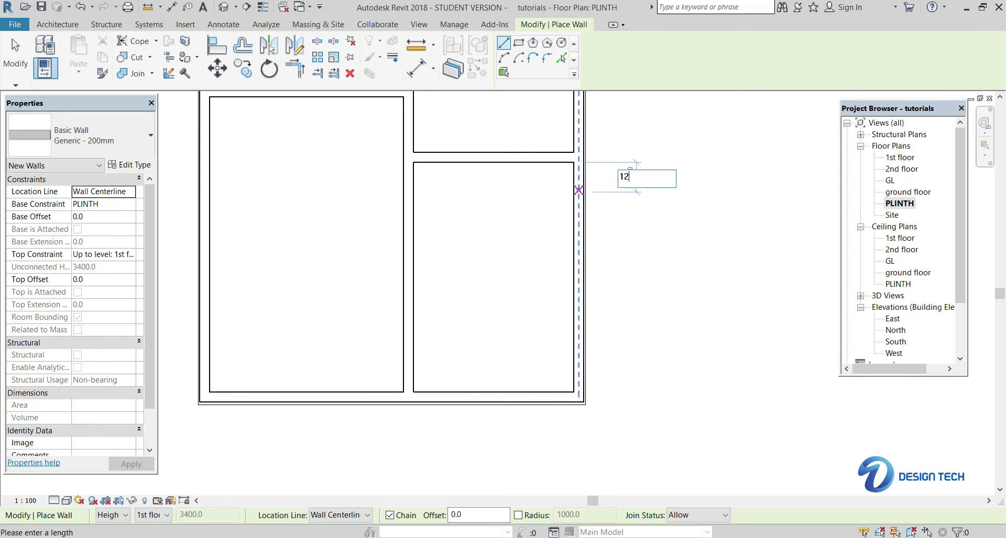
{"action": "type", "text": "00"}
{"action": "key", "text": "Return"}
{"action": "type", "text": "1"}
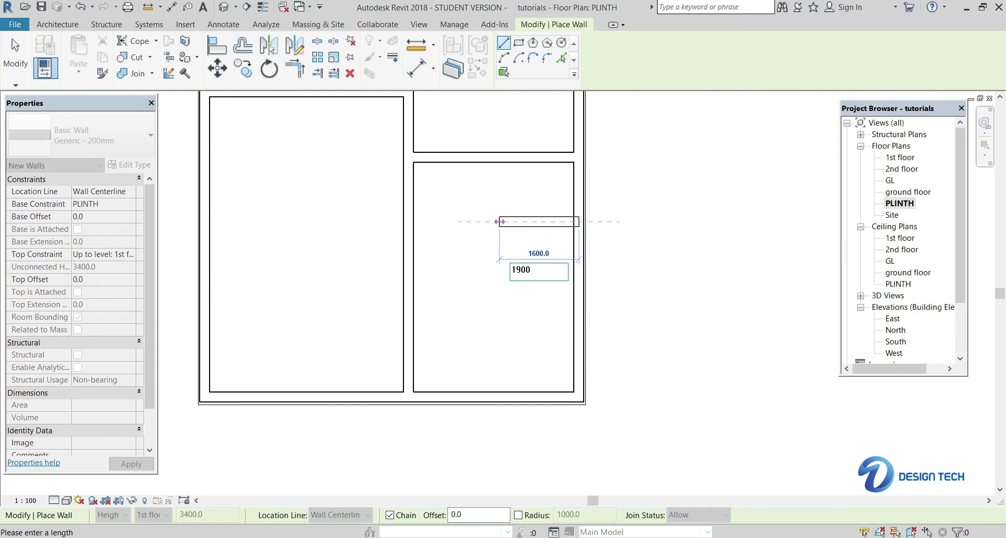
{"action": "type", "text": "900"}
{"action": "key", "text": "Return"}
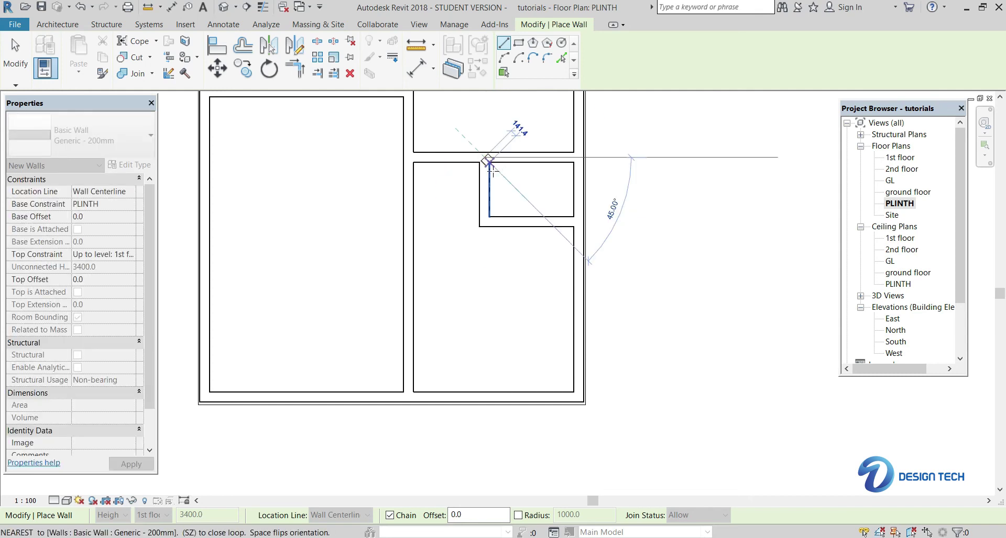
{"action": "key", "text": "Escape"}
Step: Zoom out to the whole plan and check the AutoCAD reference plan before returning to Revit
{"action": "scroll", "coordinate": [487, 220], "scroll_direction": "down", "scroll_amount": 3}
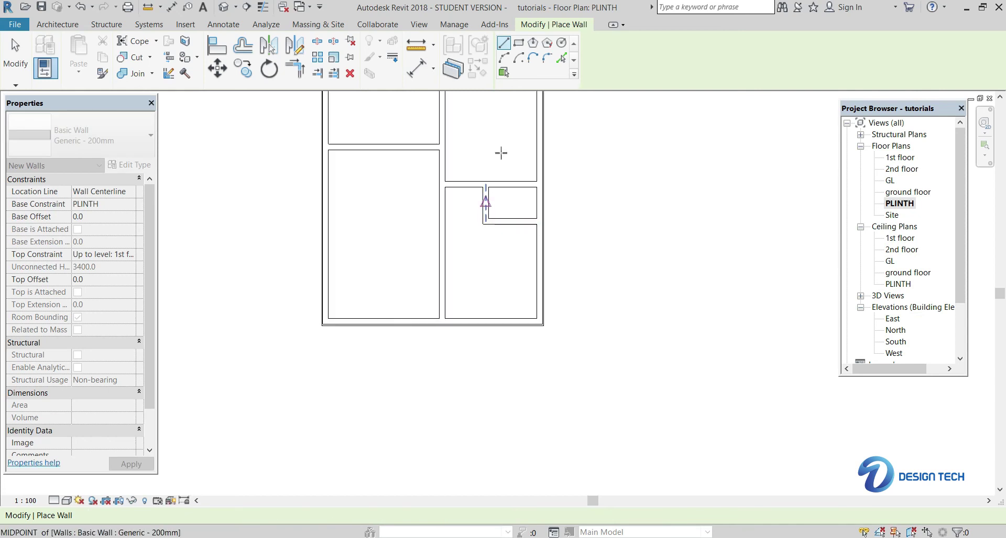
{"action": "middle_click_drag", "start_coordinate": [464, 199], "coordinate": [447, 248]}
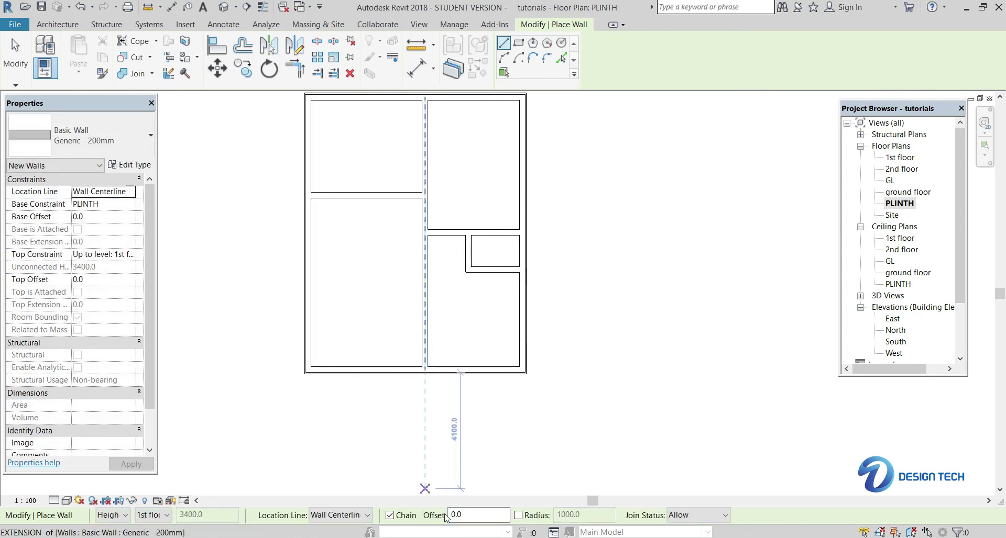
{"action": "left_click", "coordinate": [511, 495]}
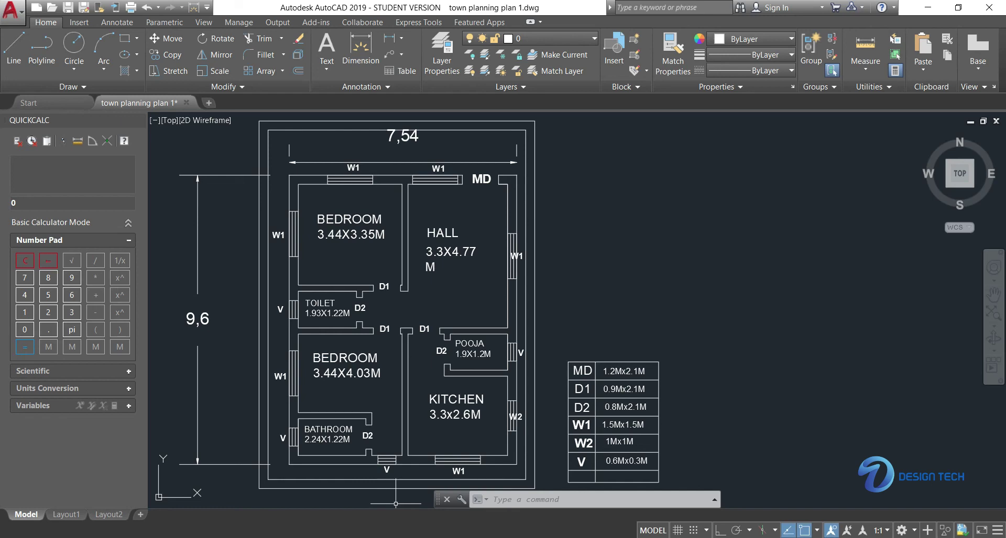
{"action": "left_click", "coordinate": [470, 490]}
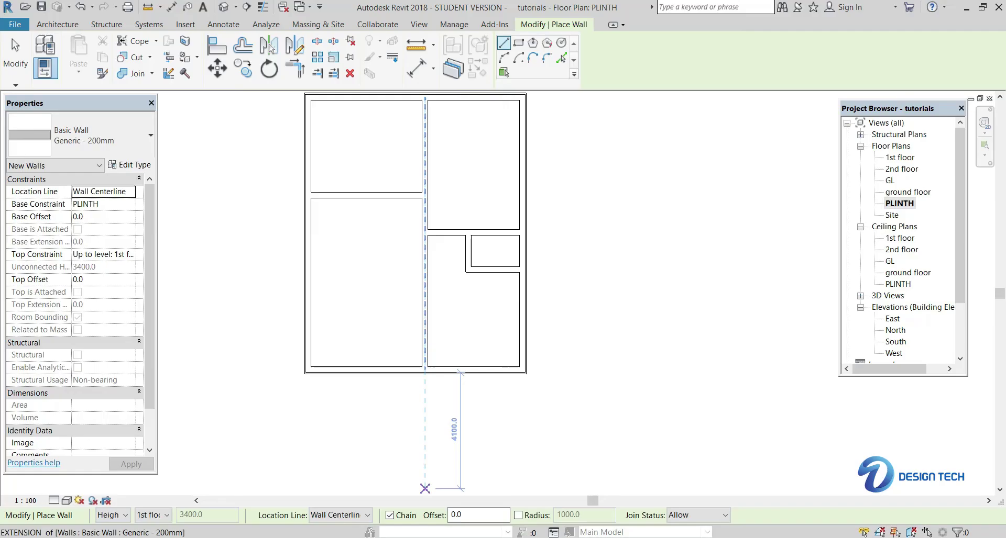
Step: Draw a horizontal wall from the central wall's endpoint across to the left exterior wall
{"action": "left_click", "coordinate": [425, 232]}
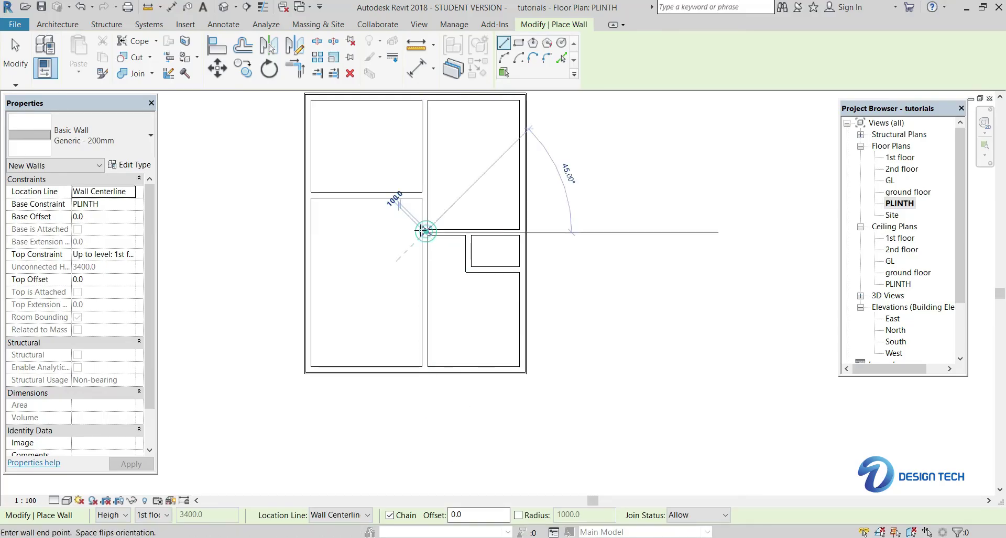
{"action": "left_click", "coordinate": [305, 233]}
{"action": "key", "text": "Escape"}
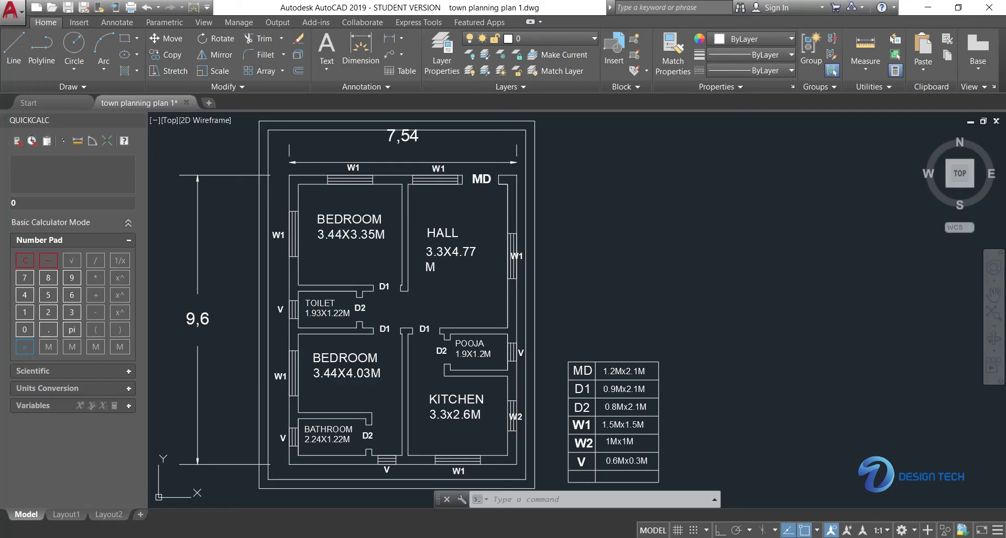
{"action": "scroll", "coordinate": [315, 449], "scroll_direction": "up", "scroll_amount": 4}
{"action": "scroll", "coordinate": [315, 449], "scroll_direction": "down", "scroll_amount": 3}
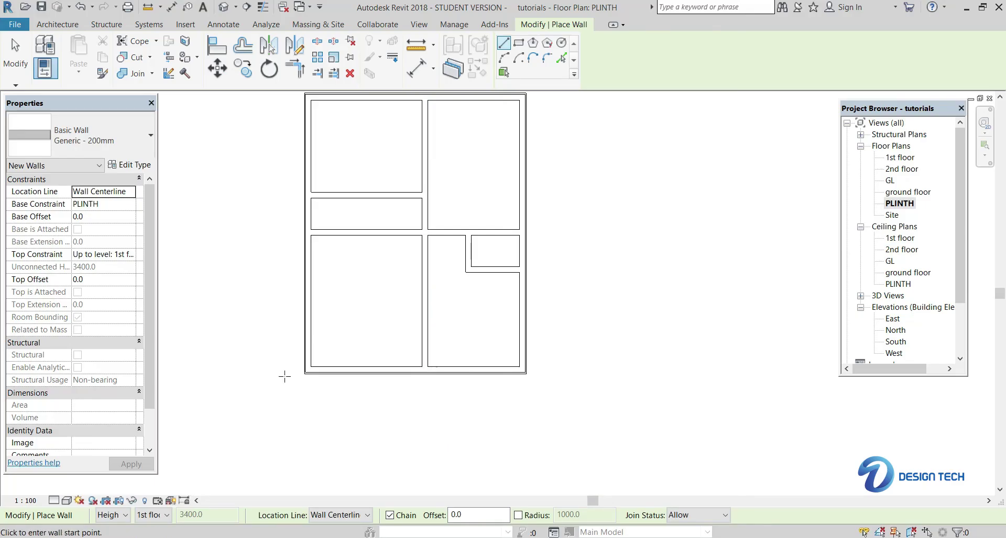
Step: Place bathroom walls at a 1170 mm offset with a 220.0 length, close them at the snapped endpoint, then exit the wall tool
{"action": "scroll", "coordinate": [293, 367], "scroll_direction": "up", "scroll_amount": 3}
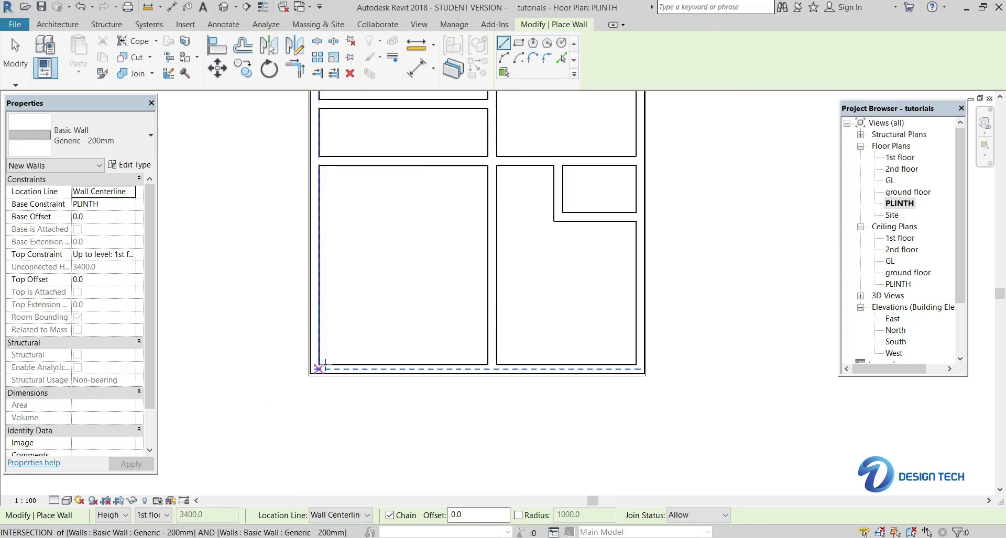
{"action": "type", "text": "1170"}
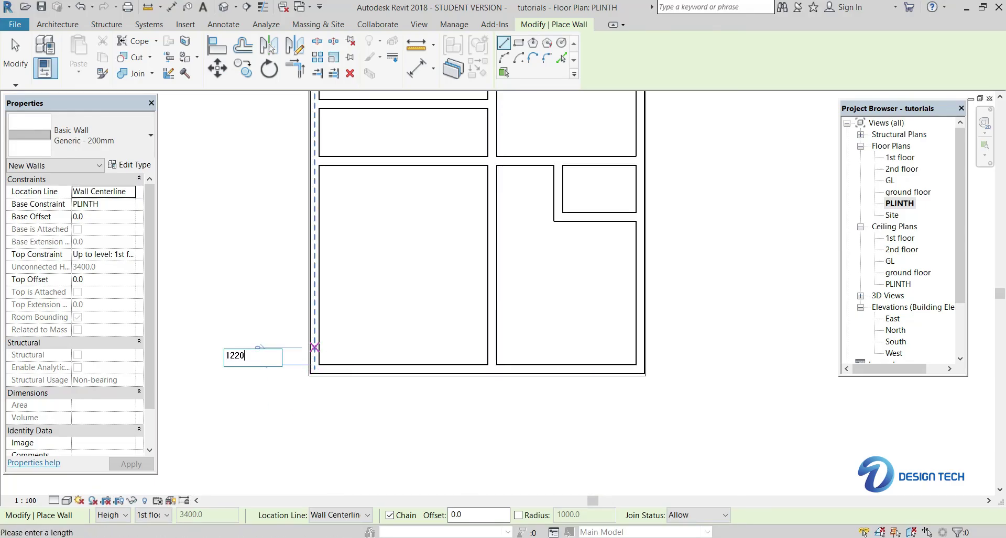
{"action": "key", "text": "Return"}
{"action": "type", "text": "220.0"}
{"action": "key", "text": "Return"}
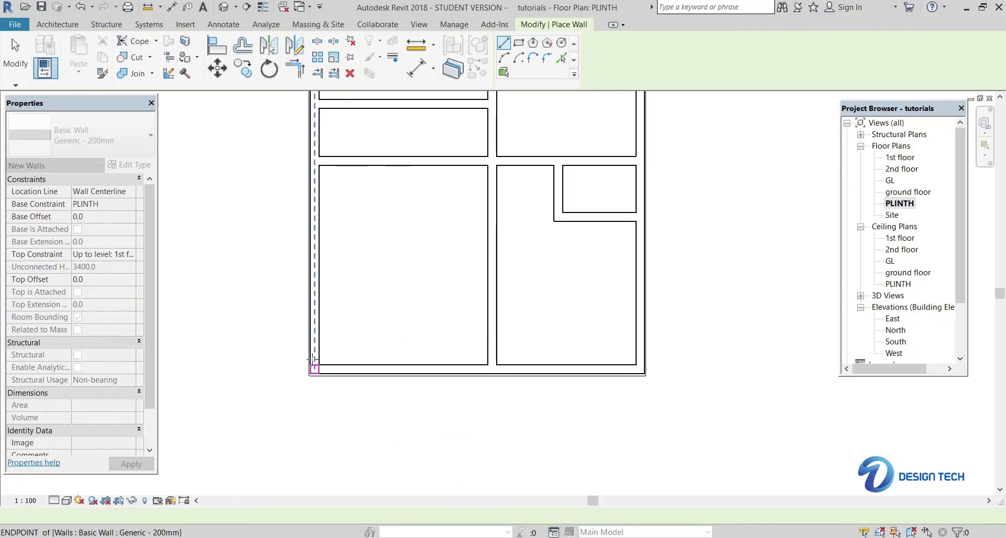
{"action": "scroll", "coordinate": [412, 365], "scroll_direction": "down", "scroll_amount": 3}
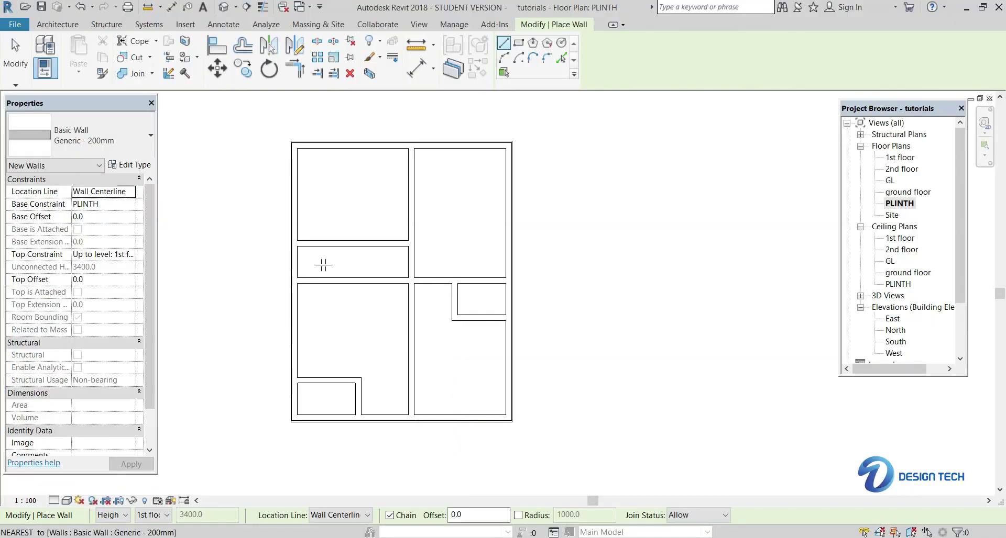
{"action": "left_click", "coordinate": [352, 281]}
{"action": "key", "text": "Escape"}
{"action": "scroll", "coordinate": [367, 259], "scroll_direction": "up", "scroll_amount": 1}
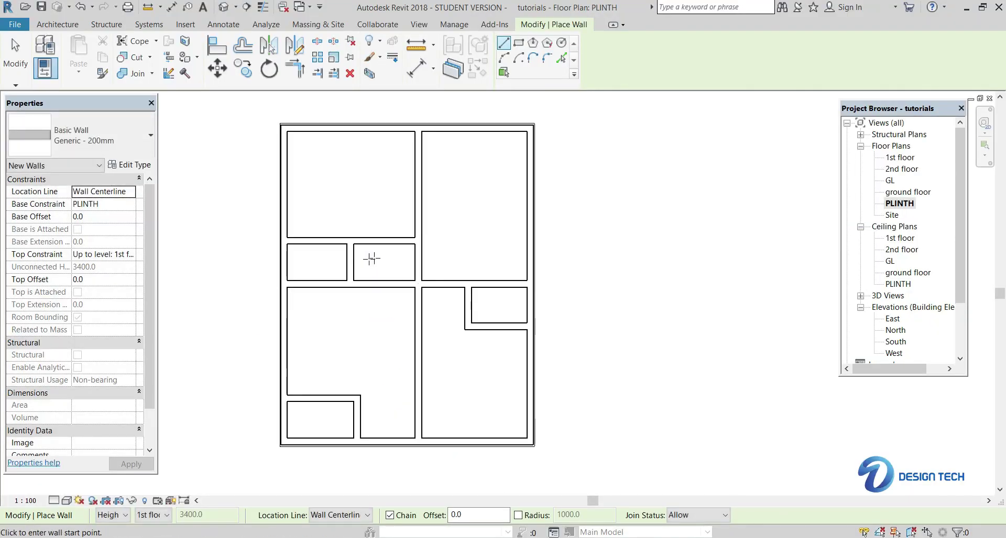
{"action": "key", "text": "Escape"}
Step: Zoom into the passage area and bring up the Modify ribbon tools
{"action": "scroll", "coordinate": [409, 254], "scroll_direction": "up", "scroll_amount": 2}
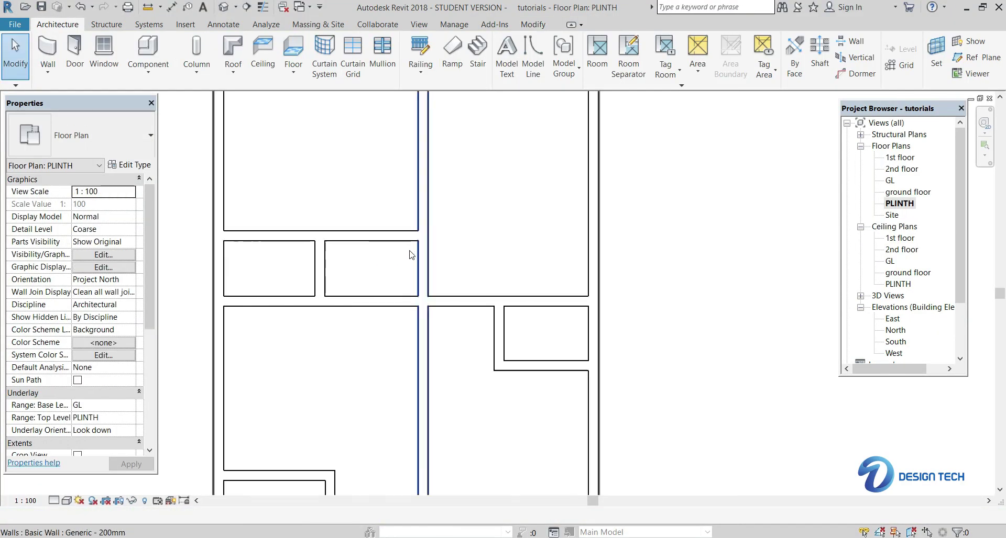
{"action": "scroll", "coordinate": [404, 257], "scroll_direction": "up", "scroll_amount": 2}
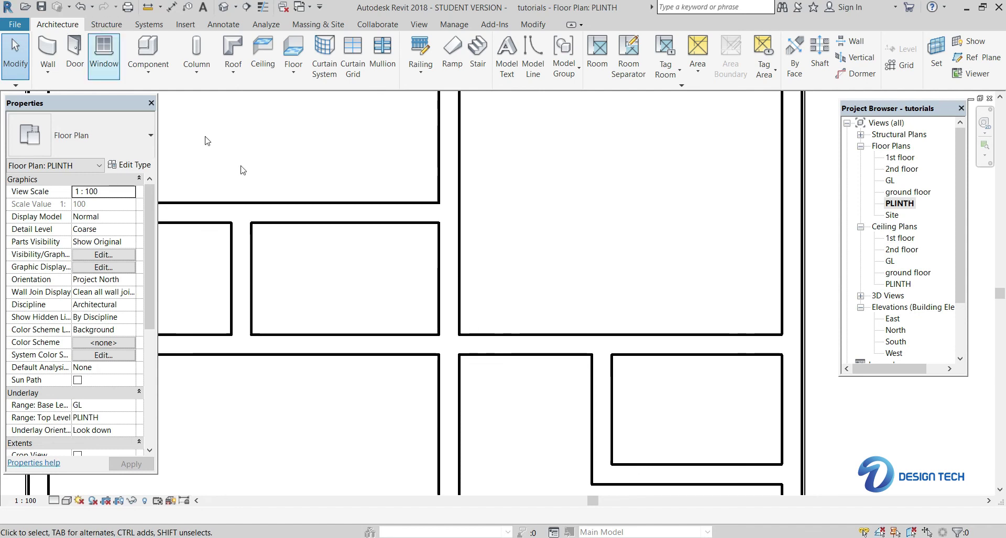
{"action": "left_click", "coordinate": [527, 26]}
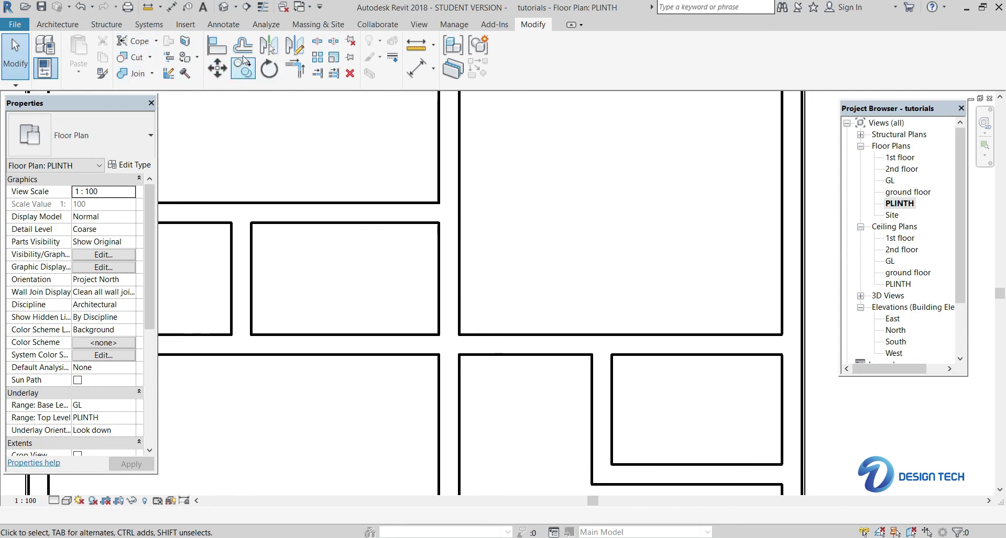
Step: Use Split Element on the horizontal wall inside the passage between the two vertical walls
{"action": "left_click", "coordinate": [317, 44]}
{"action": "scroll", "coordinate": [445, 209], "scroll_direction": "up", "scroll_amount": 1}
{"action": "scroll", "coordinate": [446, 209], "scroll_direction": "up", "scroll_amount": 3}
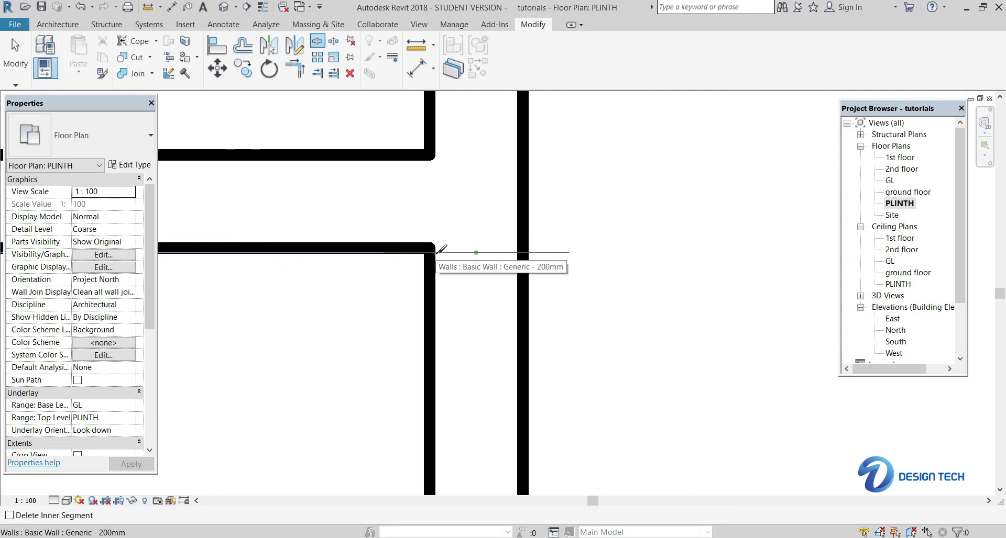
{"action": "middle_click_drag", "start_coordinate": [454, 180], "coordinate": [443, 208]}
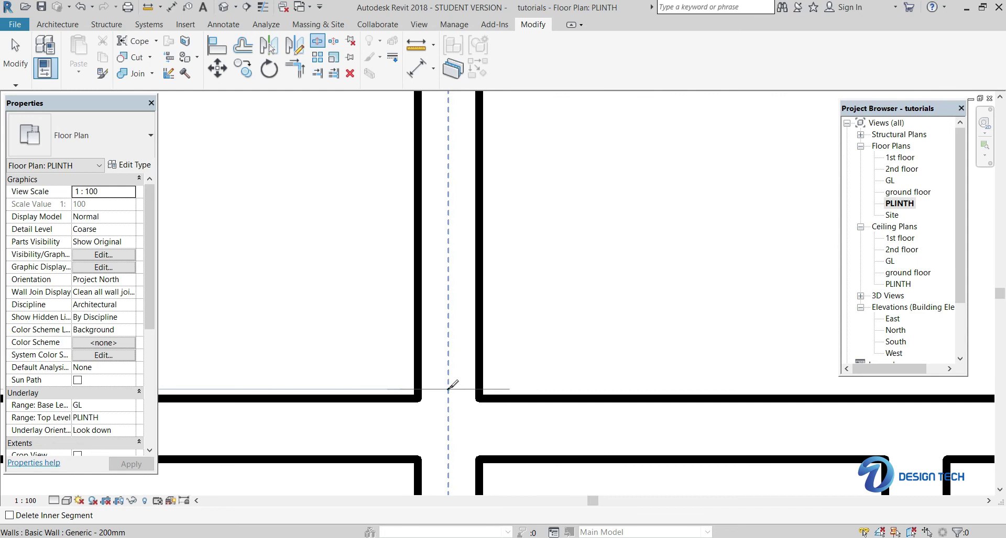
{"action": "left_click", "coordinate": [443, 396]}
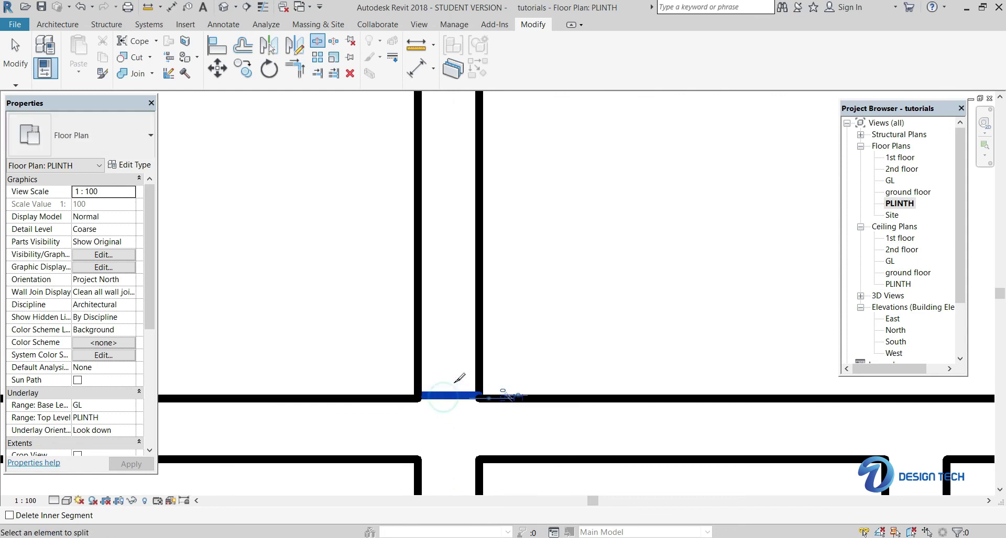
{"action": "key", "text": "Escape"}
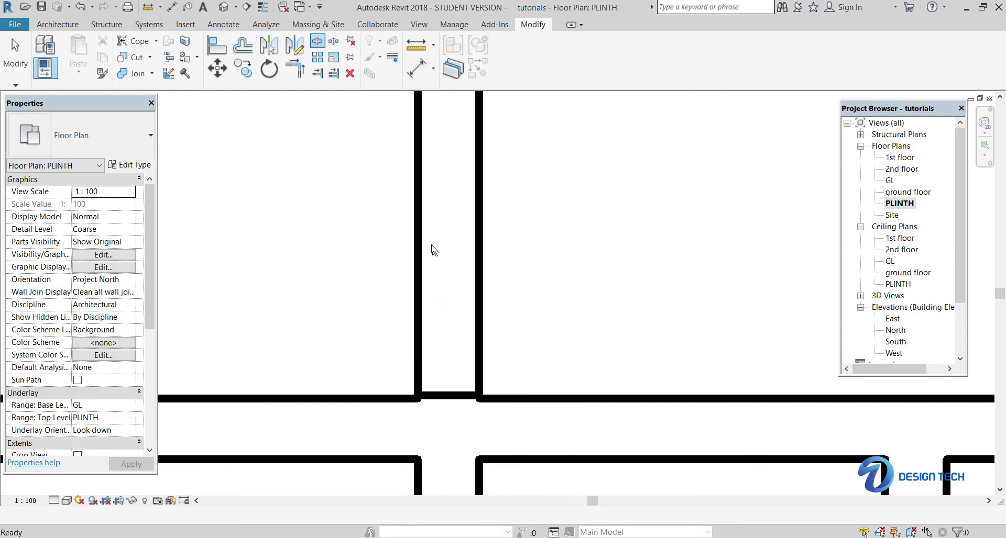
{"action": "scroll", "coordinate": [431, 251], "scroll_direction": "down", "scroll_amount": 3}
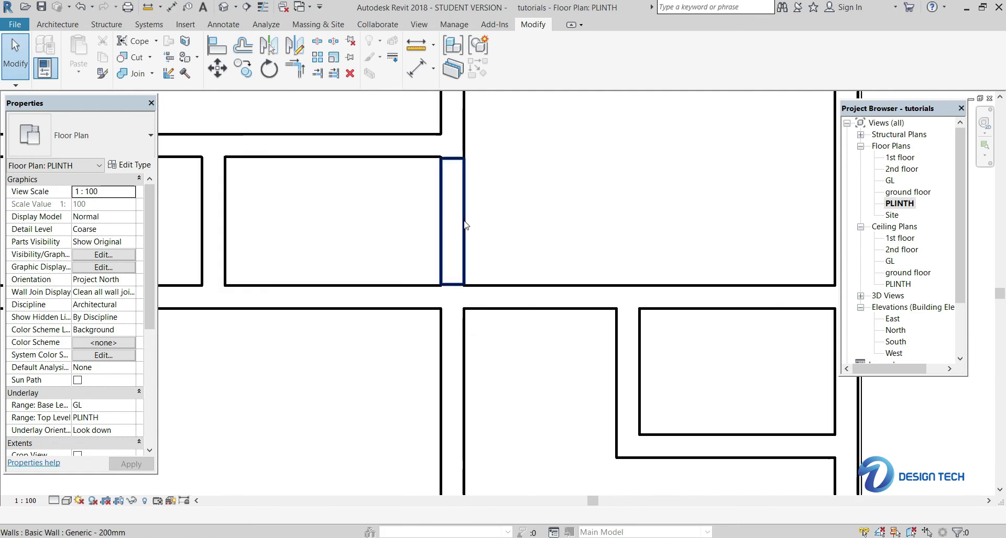
Step: Select and remove the short 1100 mm wall segment across the passage, then clear the selection
{"action": "left_click", "coordinate": [465, 225]}
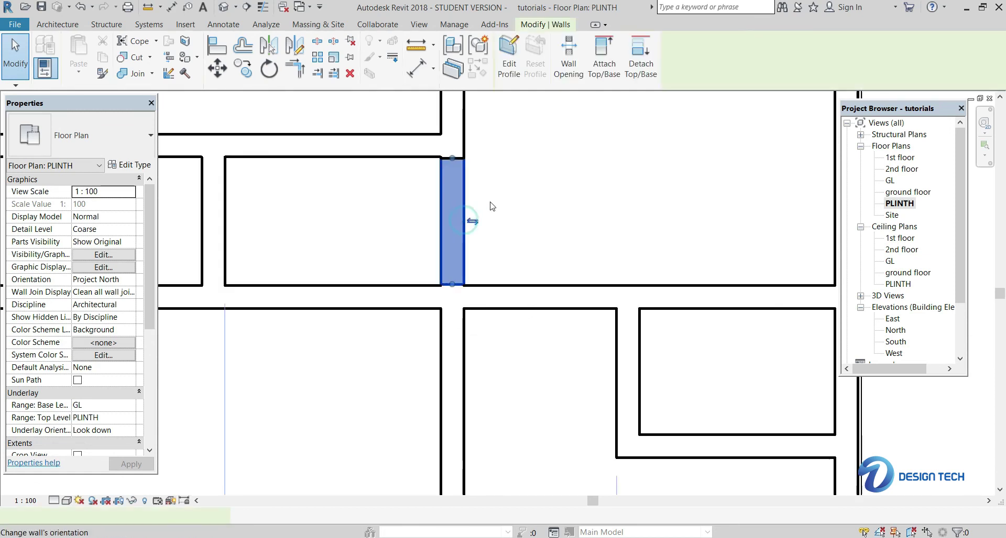
{"action": "middle_click_drag", "start_coordinate": [524, 207], "coordinate": [527, 231]}
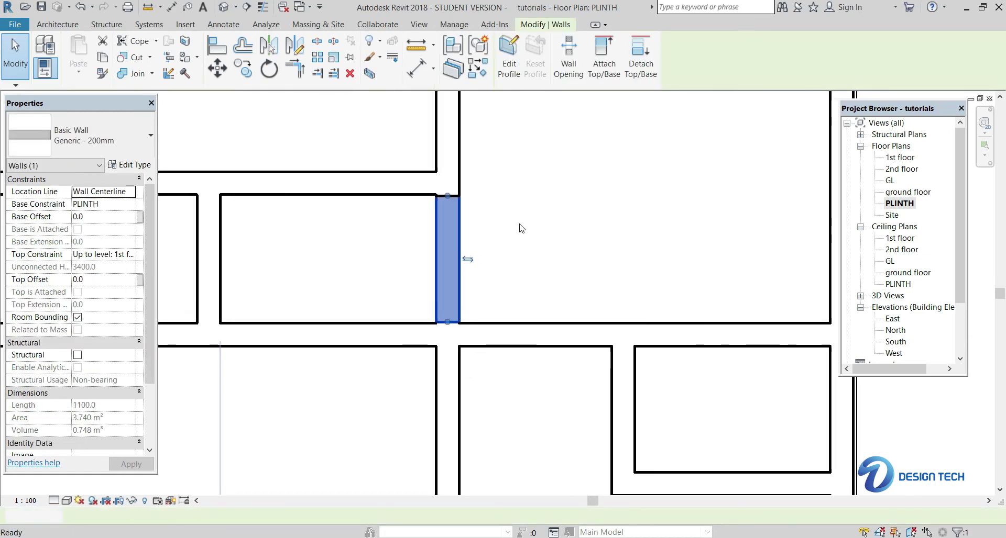
{"action": "left_click", "coordinate": [426, 270]}
{"action": "scroll", "coordinate": [425, 272], "scroll_direction": "down", "scroll_amount": 2}
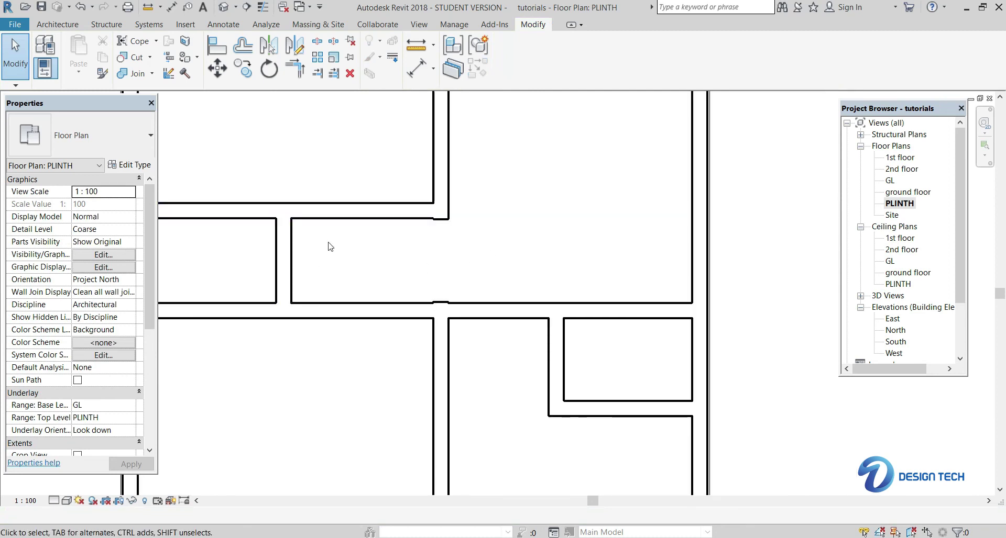